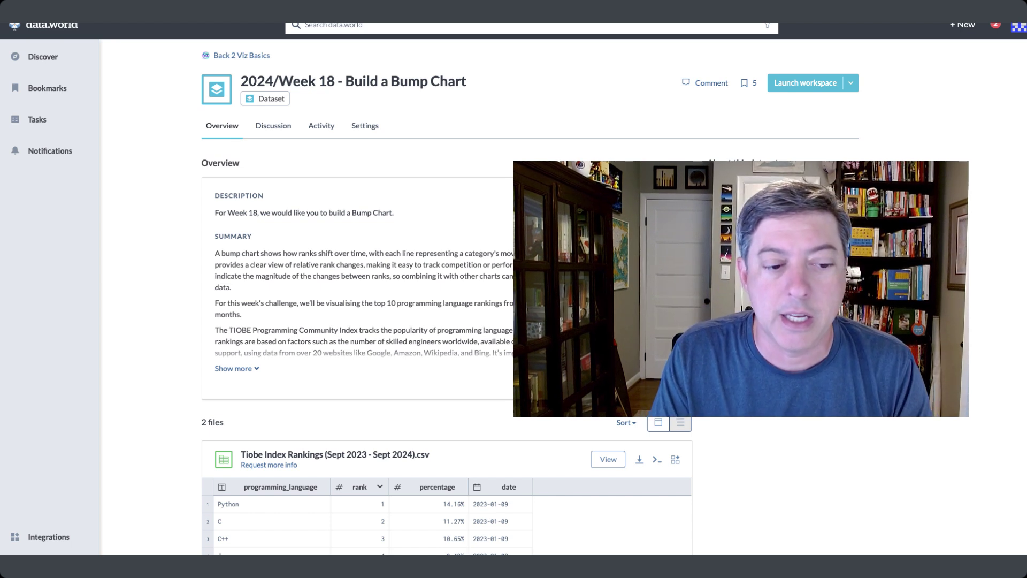
Step: Expand the Week 18 bump chart challenge description and read its summary and key fields
{"action": "left_click", "coordinate": [234, 368]}
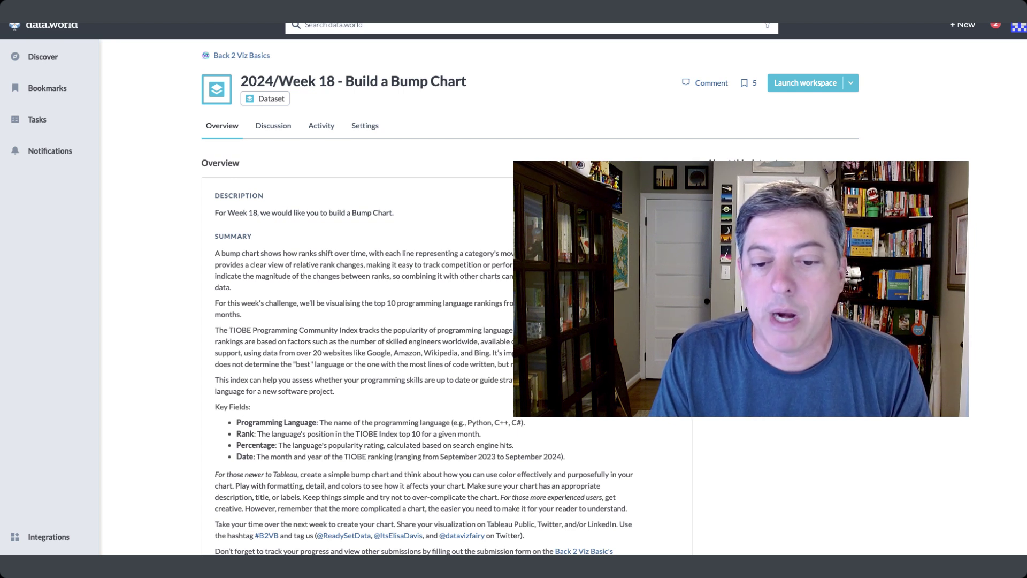
{"action": "scroll", "coordinate": [428, 348], "scroll_direction": "down", "scroll_amount": 3}
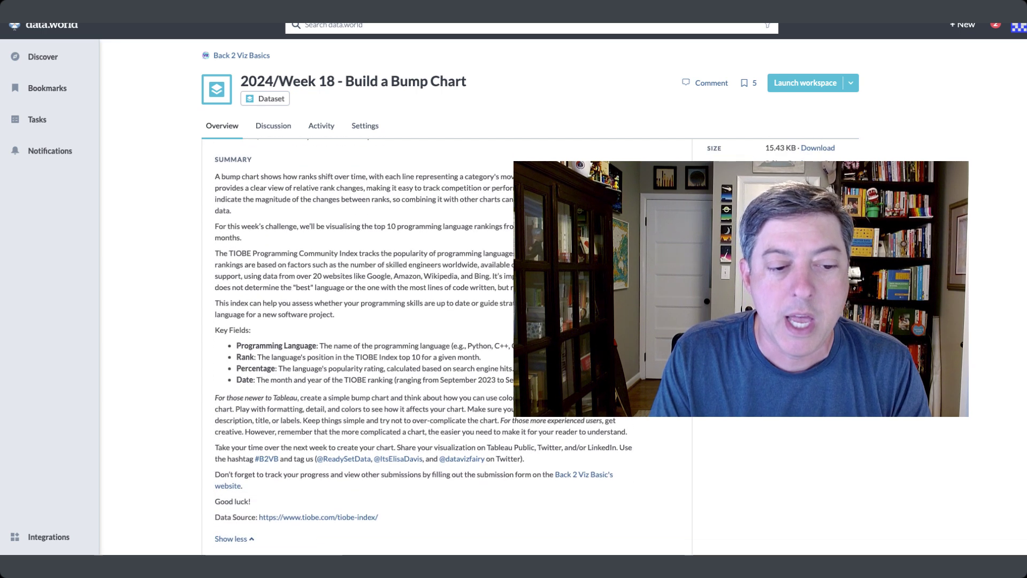
{"action": "left_click_drag", "start_coordinate": [240, 345], "coordinate": [320, 345]}
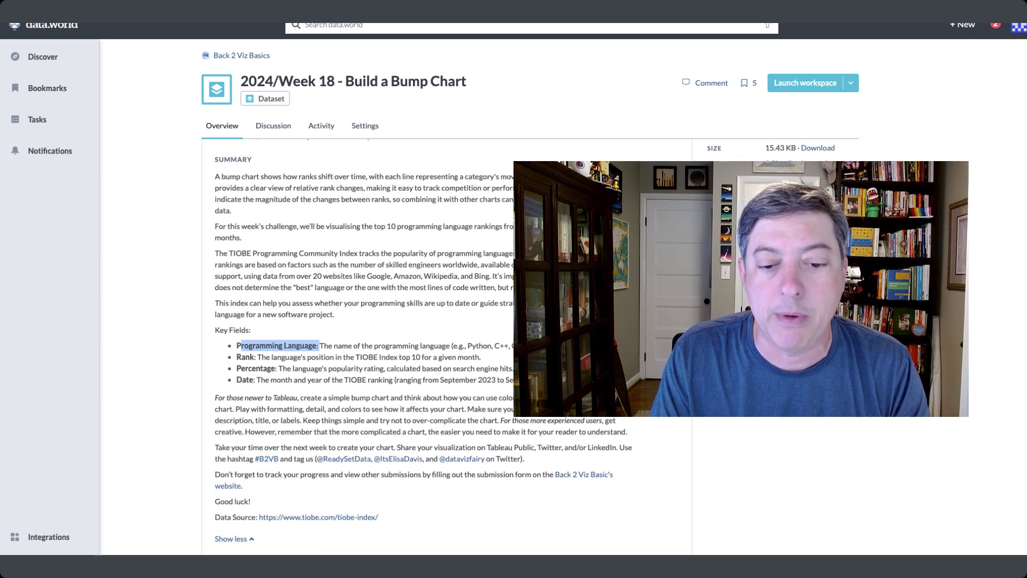
{"action": "left_click_drag", "start_coordinate": [236, 356], "coordinate": [246, 357]}
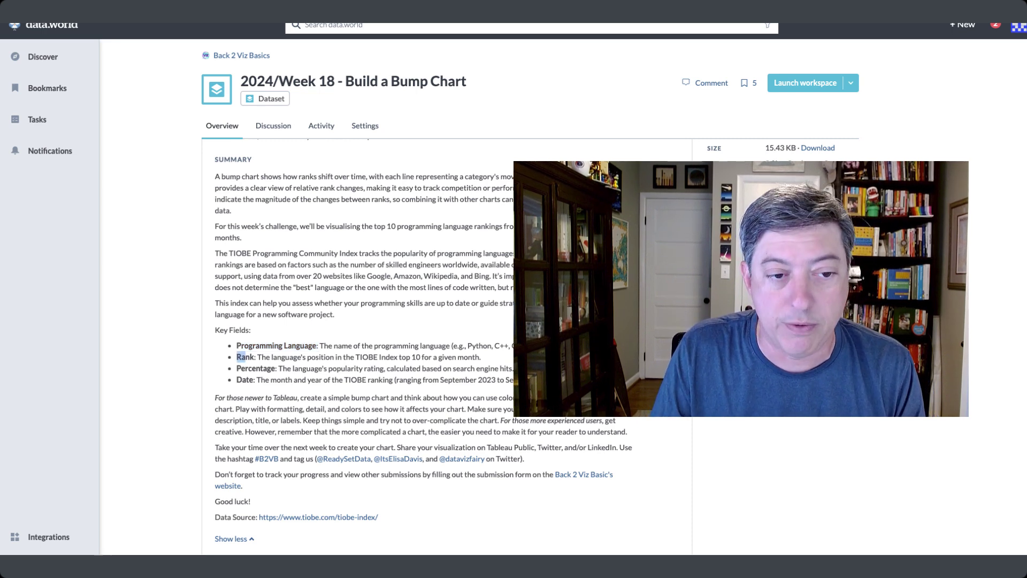
Step: Switch to the Excel workbook and examine its Programming Language, Rank, Percentage and Date source columns
{"action": "key", "text": "ctrl+Right"}
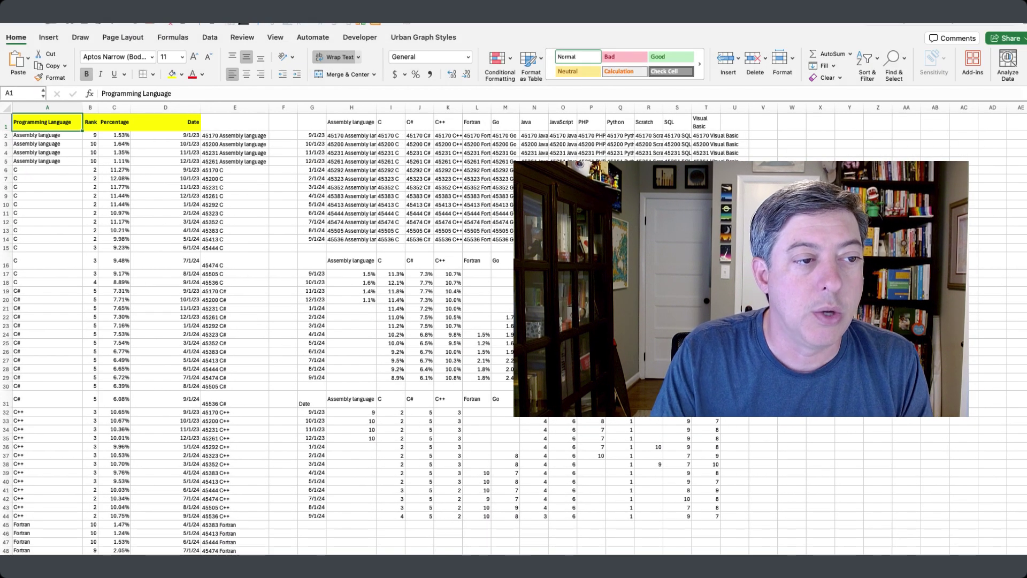
{"action": "left_click", "coordinate": [166, 204]}
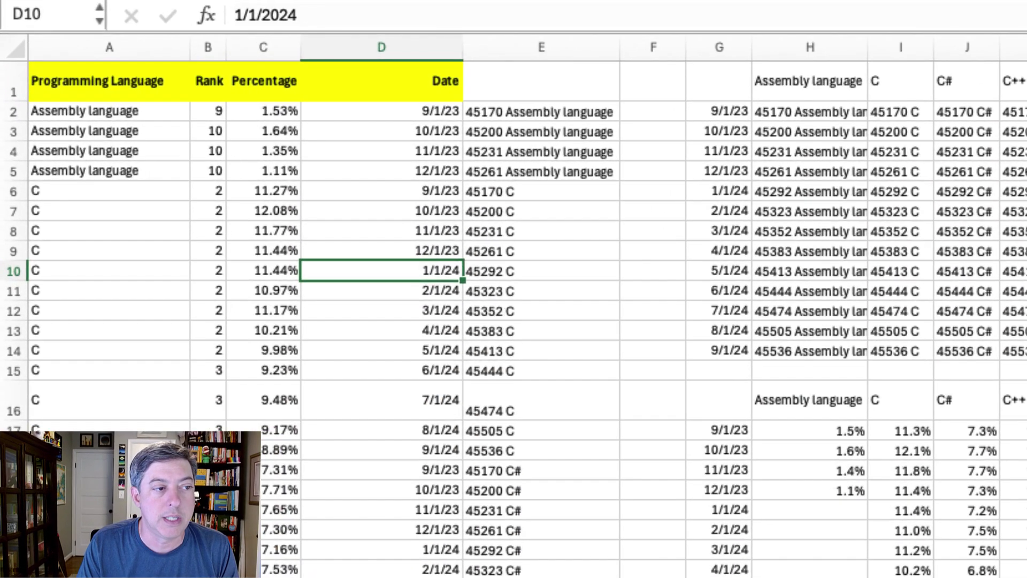
{"action": "left_click", "coordinate": [47, 107]}
{"action": "left_click_drag", "start_coordinate": [109, 47], "coordinate": [417, 47]}
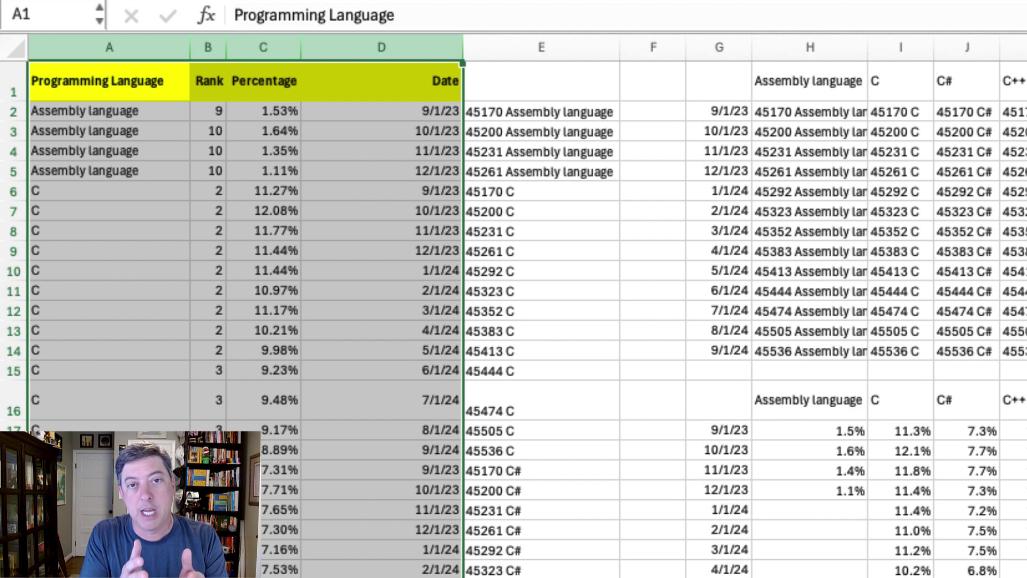
{"action": "left_click_drag", "start_coordinate": [109, 47], "coordinate": [418, 47]}
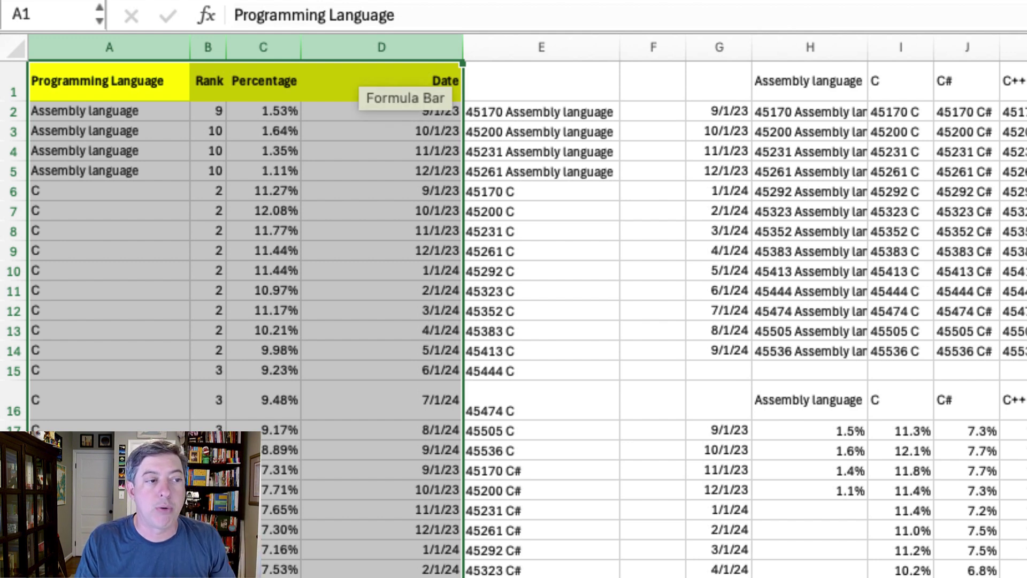
{"action": "left_click", "coordinate": [109, 47]}
{"action": "left_click", "coordinate": [208, 48]}
{"action": "left_click", "coordinate": [263, 47]}
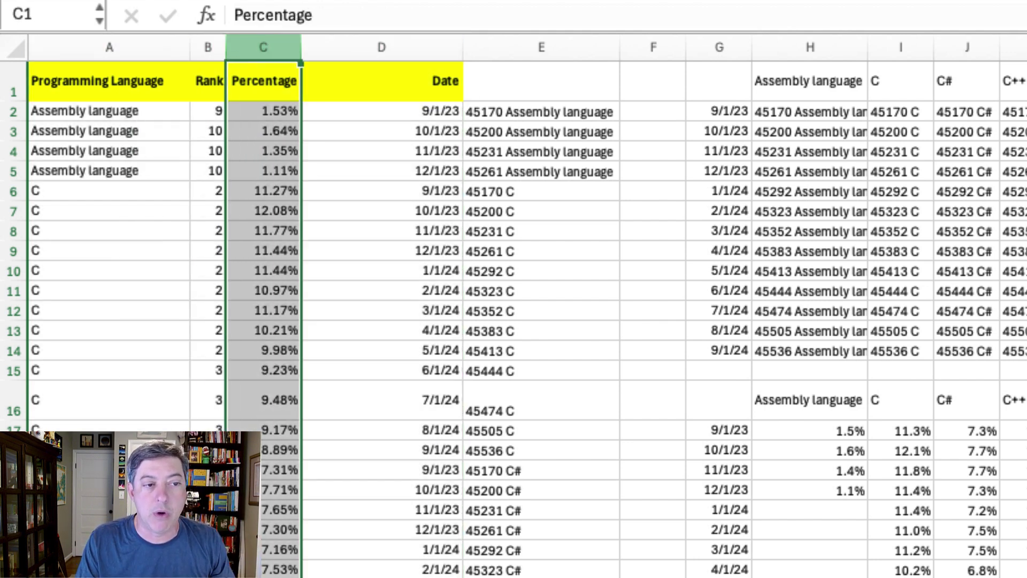
{"action": "left_click", "coordinate": [381, 47]}
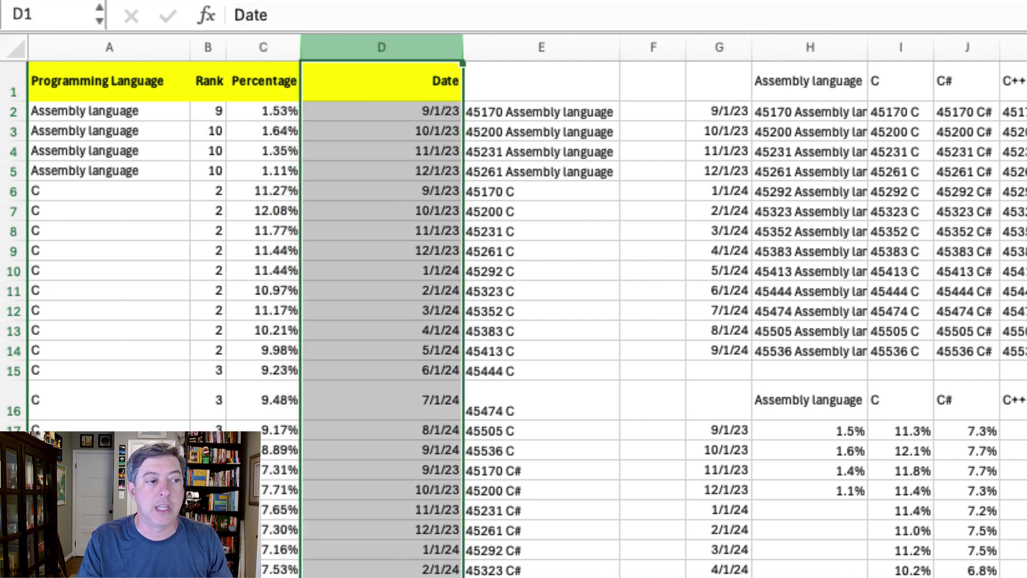
{"action": "left_click_drag", "start_coordinate": [109, 191], "coordinate": [109, 449]}
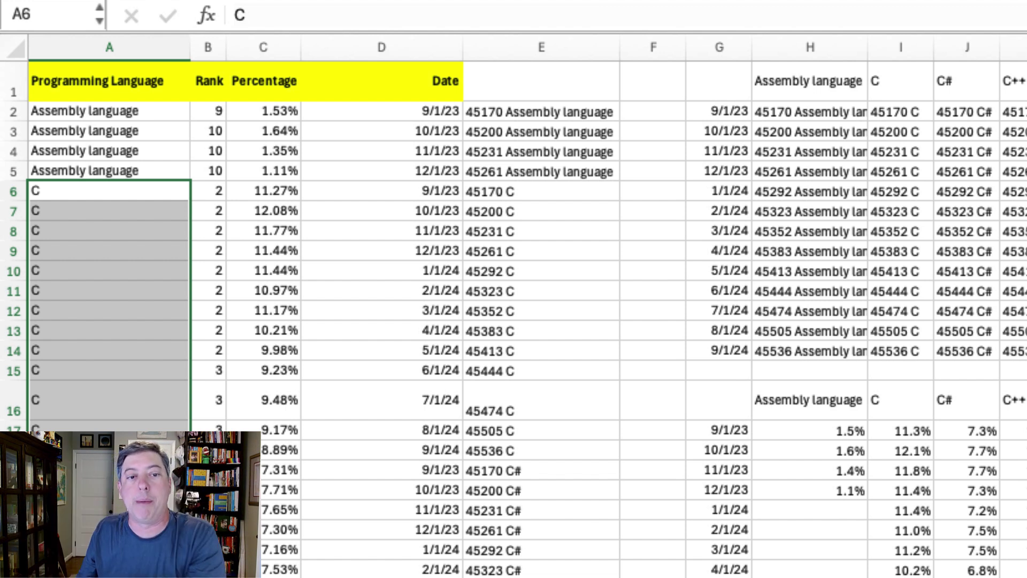
{"action": "left_click_drag", "start_coordinate": [109, 47], "coordinate": [428, 47]}
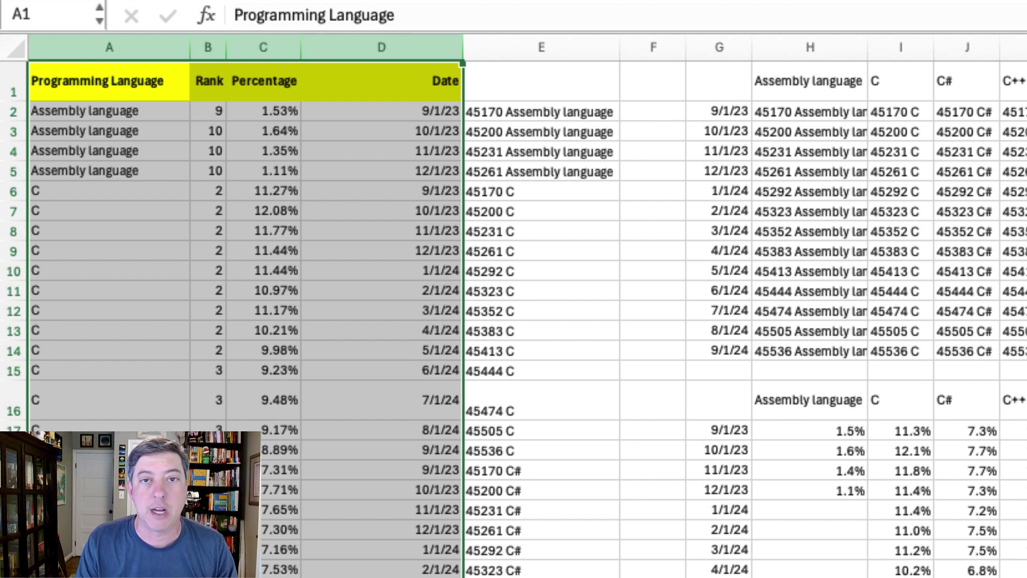
Step: Inspect the formulas joining date and language in column E and in the key grid starting at H2
{"action": "left_click", "coordinate": [541, 112]}
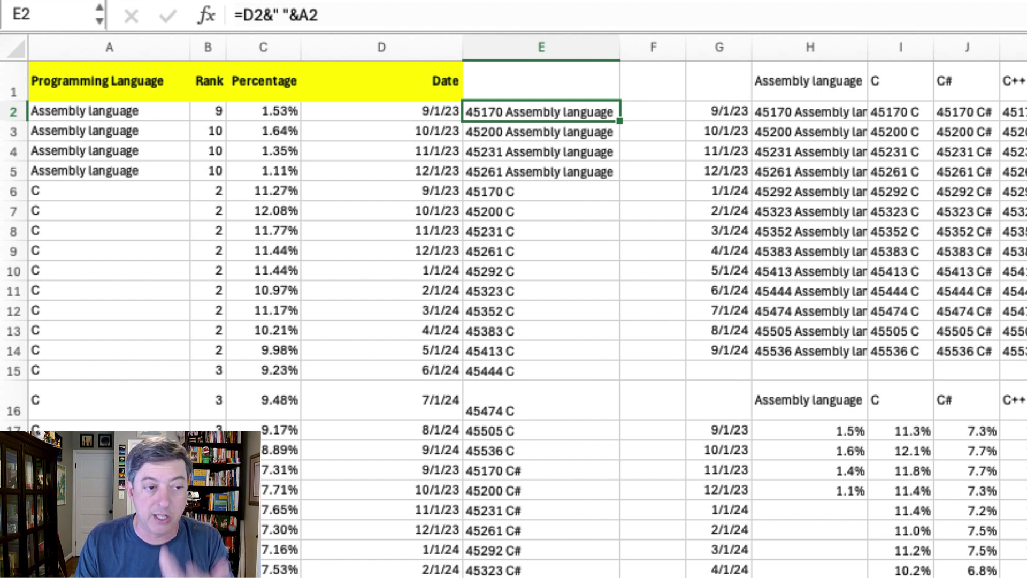
{"action": "left_click_drag", "start_coordinate": [719, 81], "coordinate": [1026, 351]}
{"action": "left_click", "coordinate": [1026, 211]}
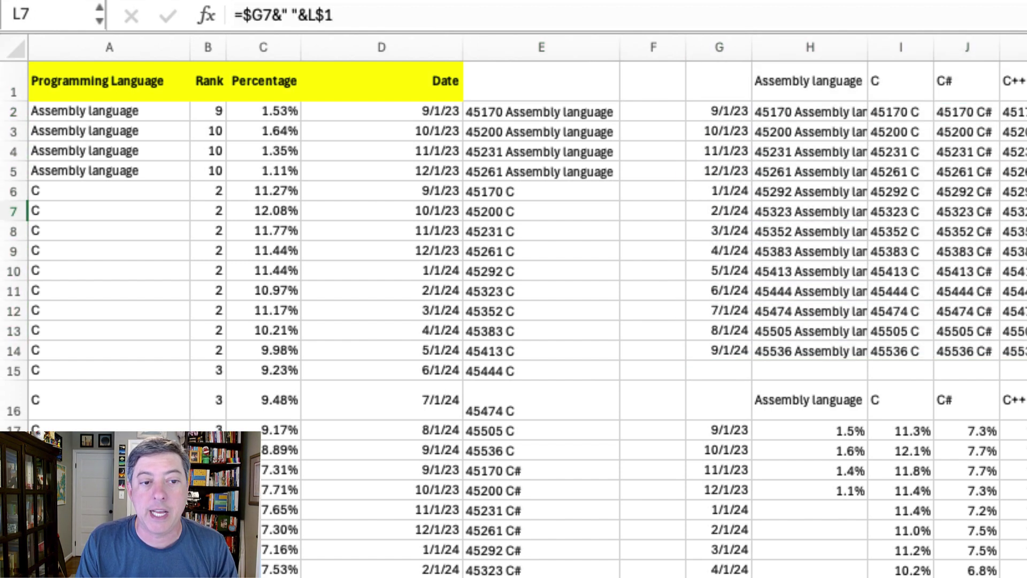
{"action": "left_click", "coordinate": [810, 111]}
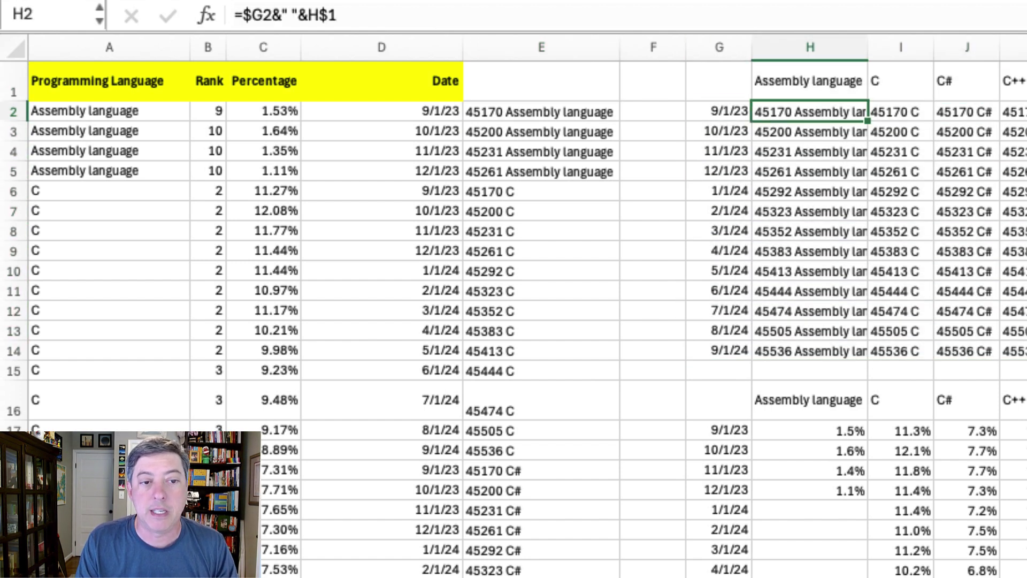
{"action": "key", "text": "F2"}
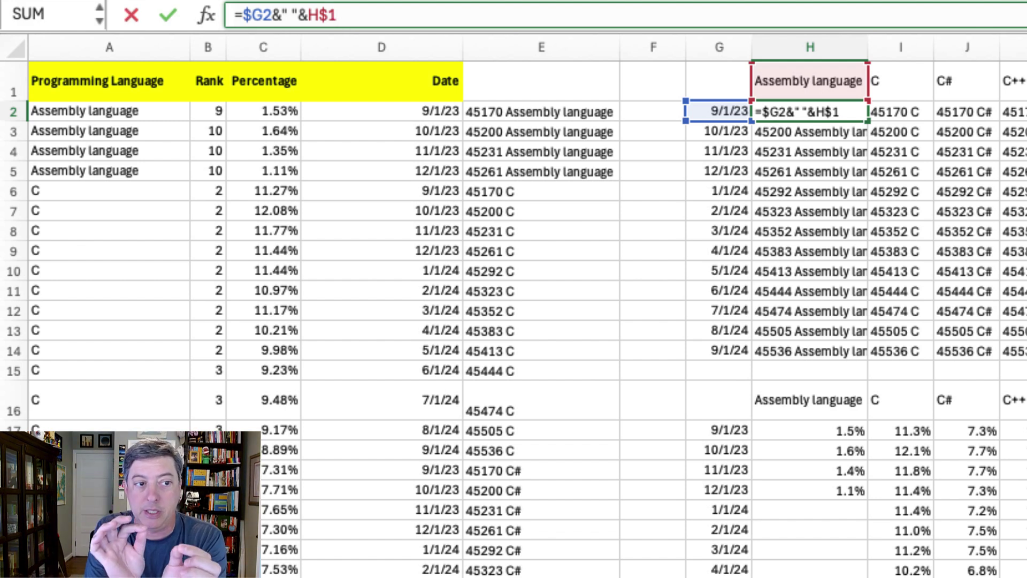
{"action": "left_click", "coordinate": [542, 47]}
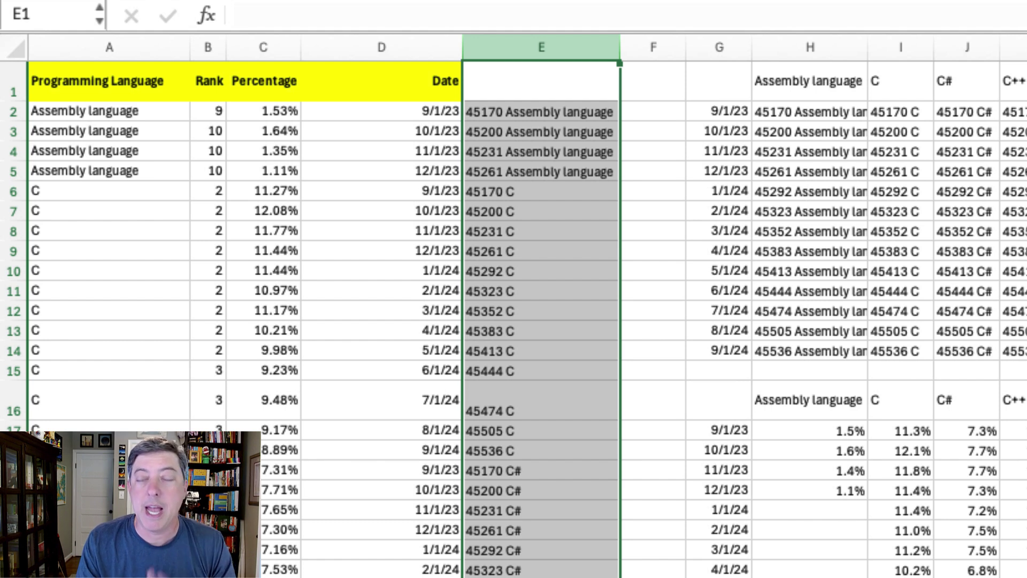
Step: Review the percentage table and the rank table arranged by date and programming language
{"action": "left_click", "coordinate": [810, 430]}
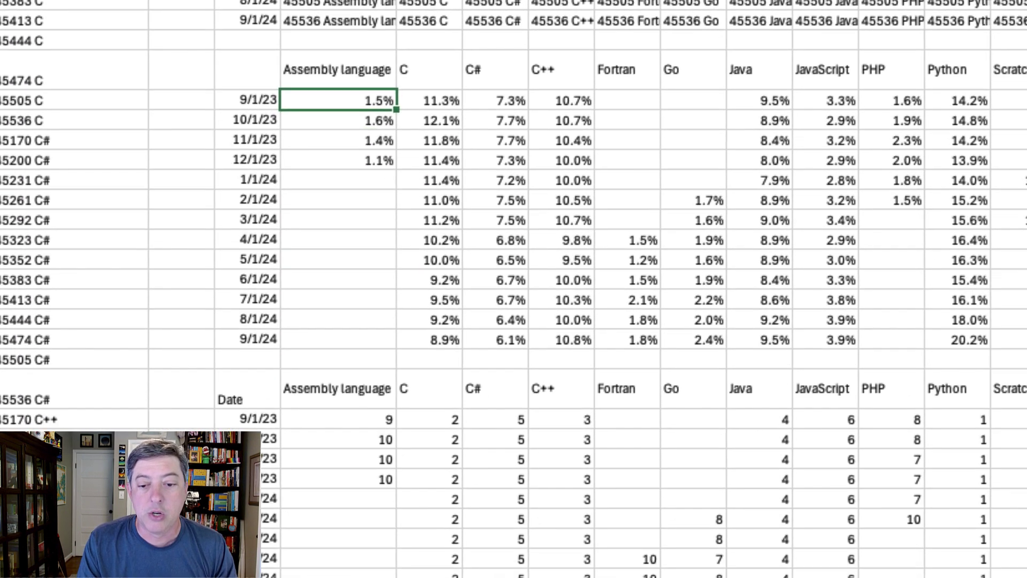
{"action": "key", "text": "ctrl+a"}
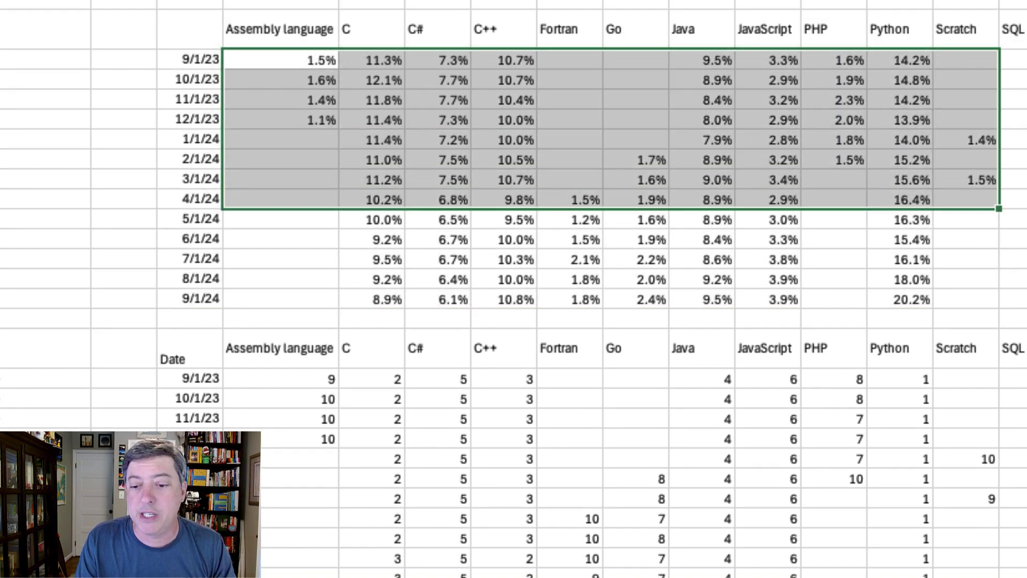
{"action": "left_click", "coordinate": [899, 219]}
{"action": "left_click_drag", "start_coordinate": [280, 378], "coordinate": [1019, 572]}
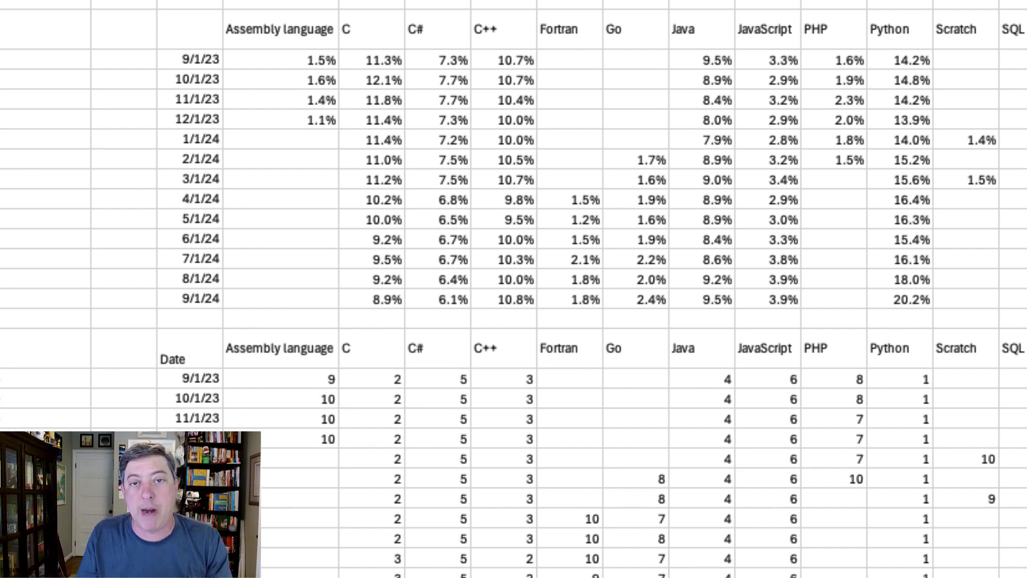
Step: Copy the whole rank table, including its Date and programming language header row
{"action": "left_click", "coordinate": [190, 347]}
{"action": "key", "text": "ctrl+shift+Right"}
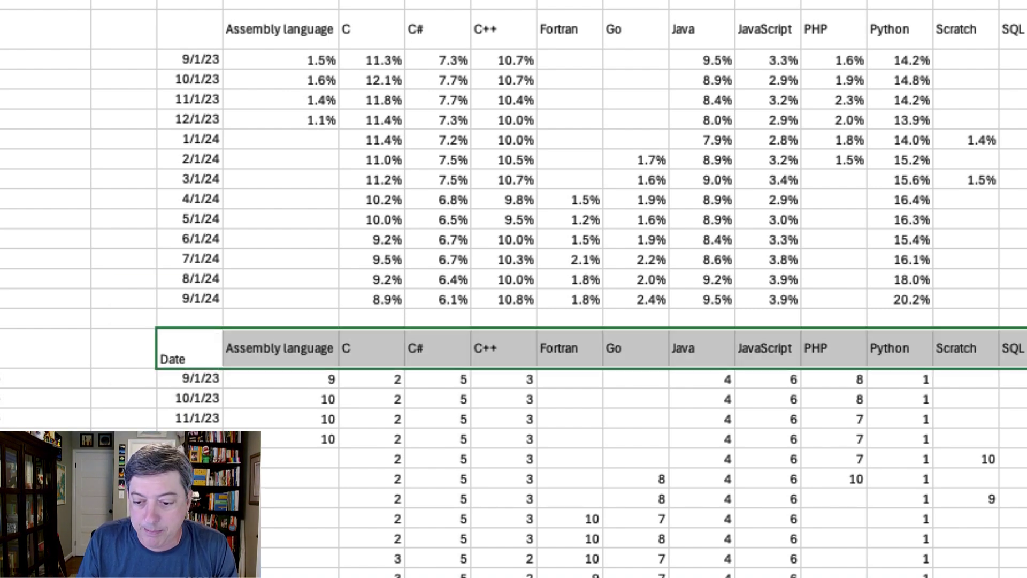
{"action": "key", "text": "ctrl+shift+Down"}
{"action": "key", "text": "ctrl+c"}
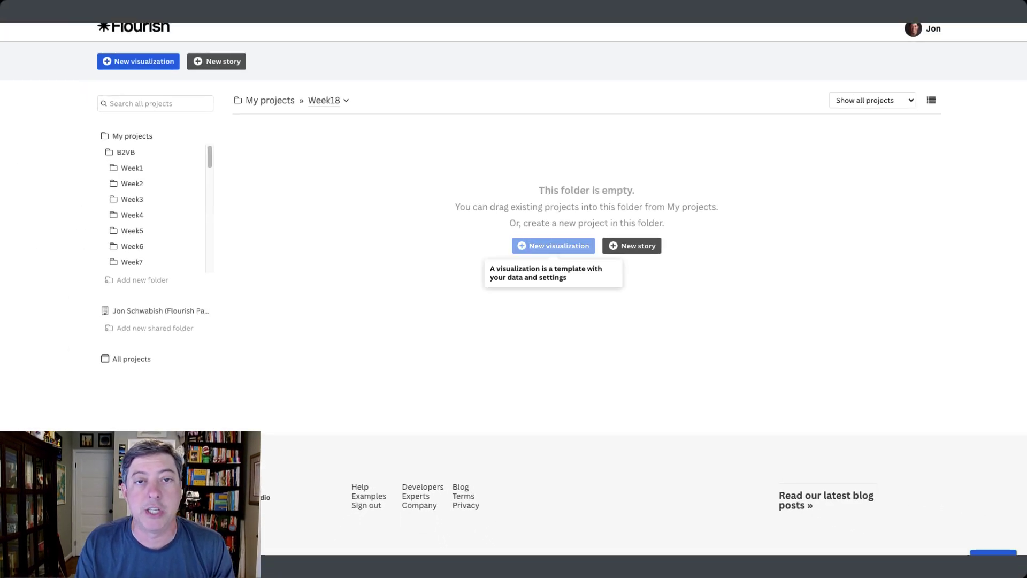
Step: Switch to Flourish and create a new visualization in the Week18 folder from the Line chart template
{"action": "left_click", "coordinate": [553, 246]}
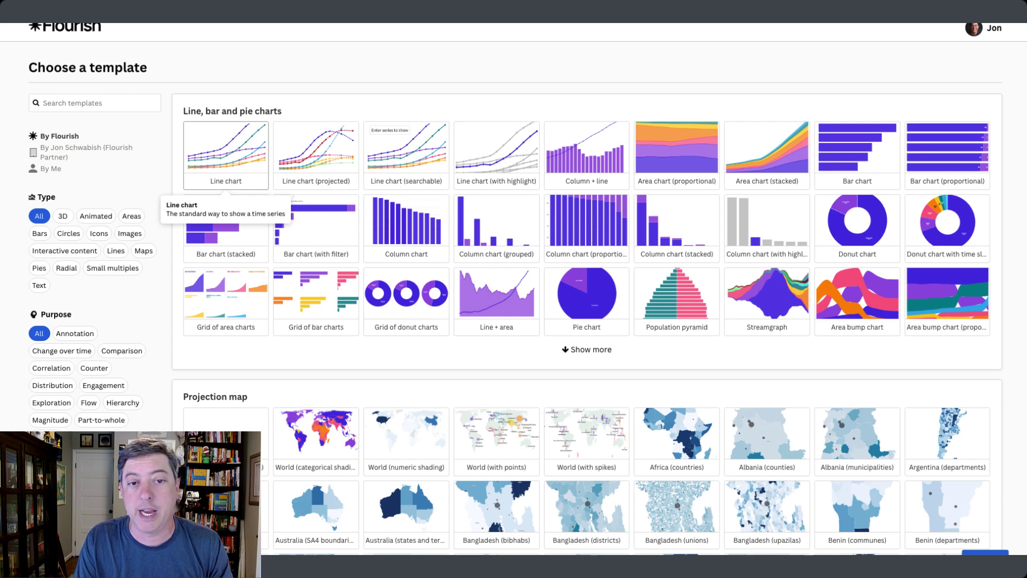
{"action": "left_click", "coordinate": [226, 160]}
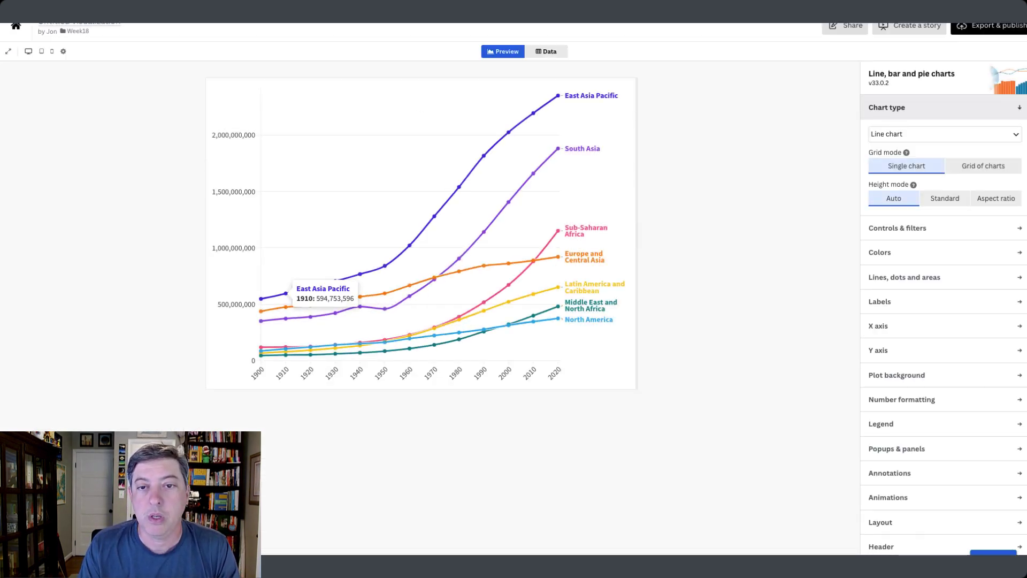
Step: Clear the template's sample data sheet and paste the copied rank table into it from cell A1
{"action": "left_click", "coordinate": [546, 51]}
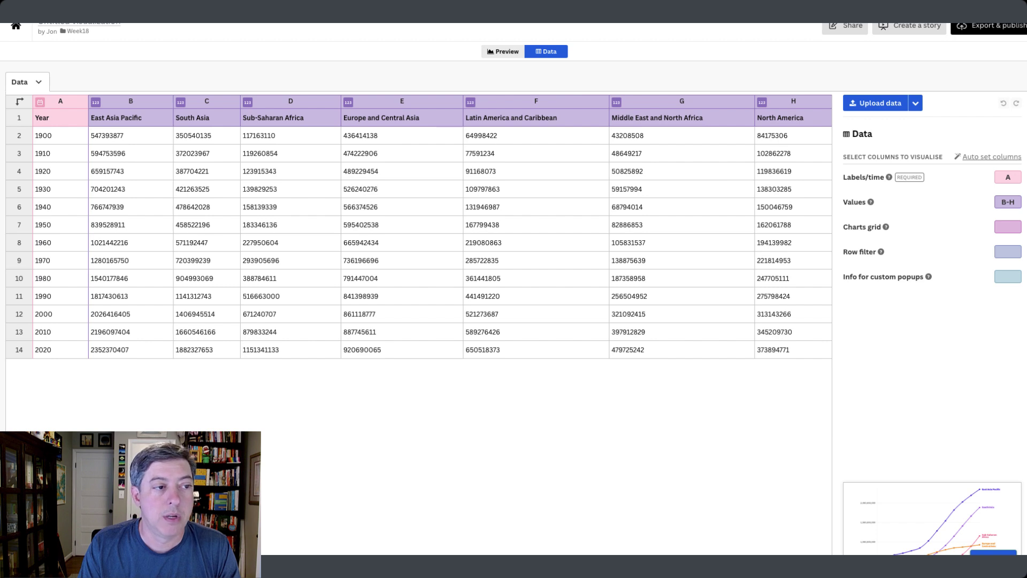
{"action": "right_click", "coordinate": [83, 112]}
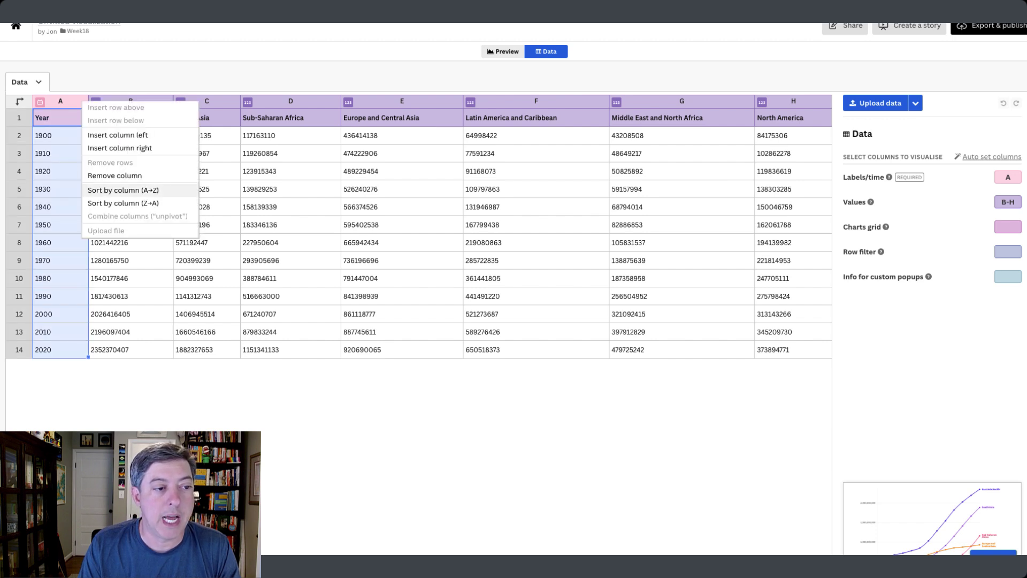
{"action": "key", "text": "Escape"}
{"action": "left_click", "coordinate": [38, 81]}
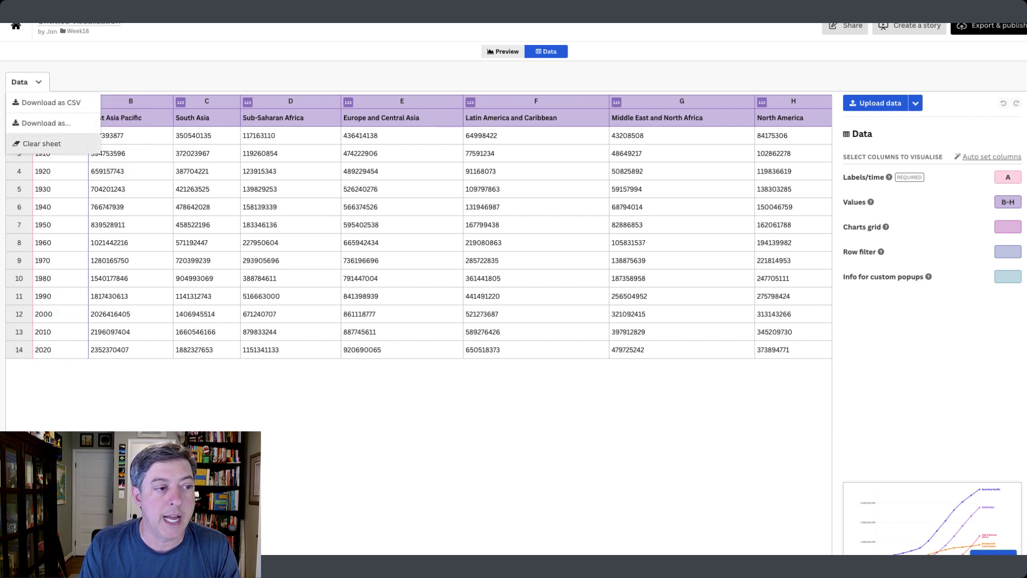
{"action": "left_click", "coordinate": [41, 142]}
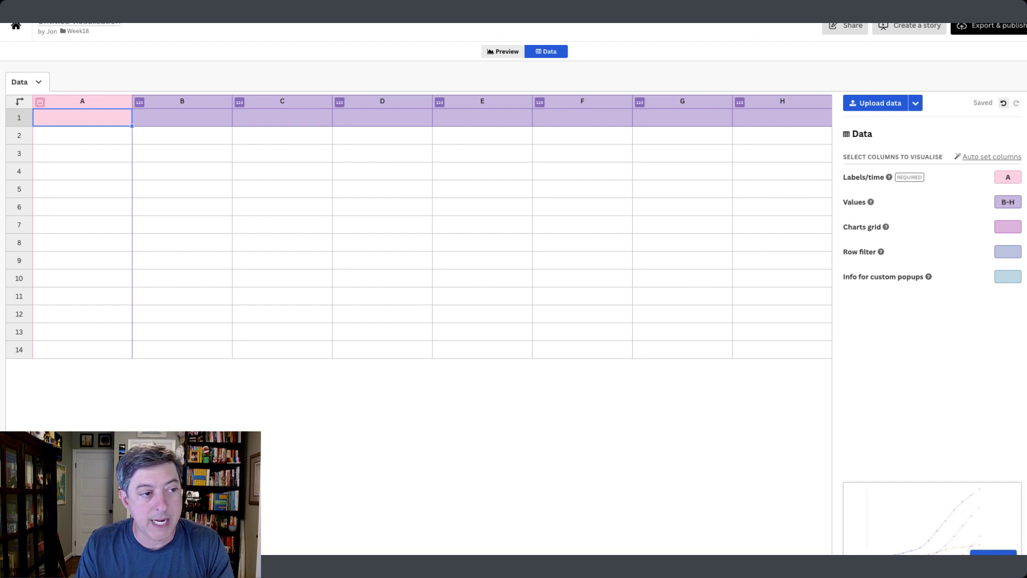
{"action": "key", "text": "ctrl+v"}
{"action": "key", "text": "Return"}
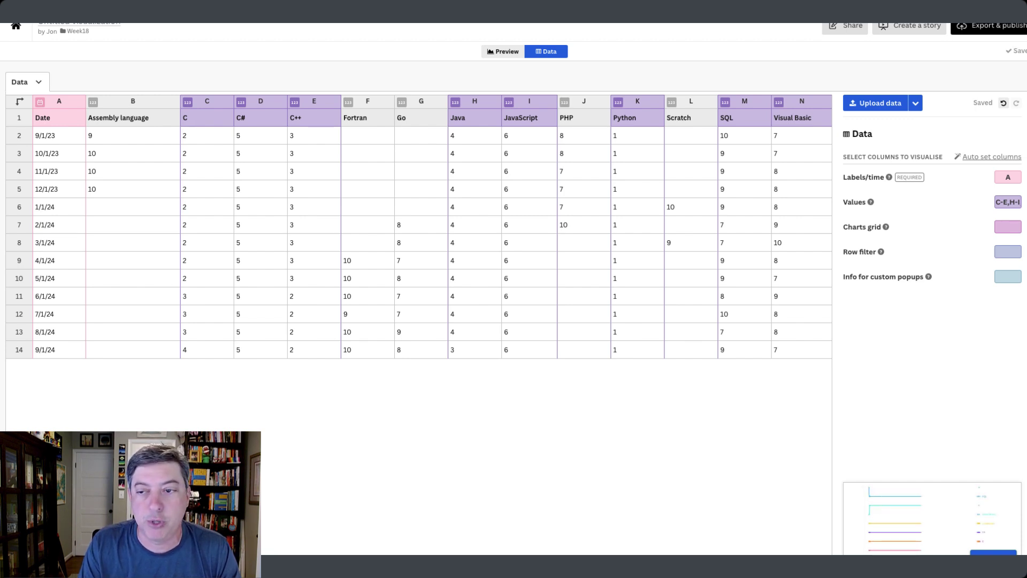
Step: Set the chart's Values columns to B-N so every programming language is included
{"action": "left_click", "coordinate": [1008, 202]}
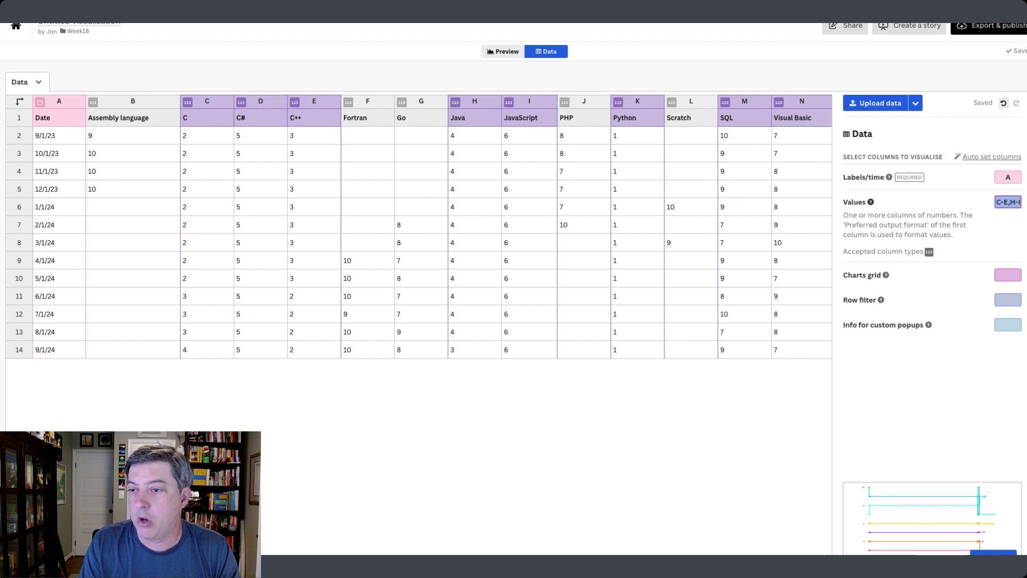
{"action": "type", "text": "B-N"}
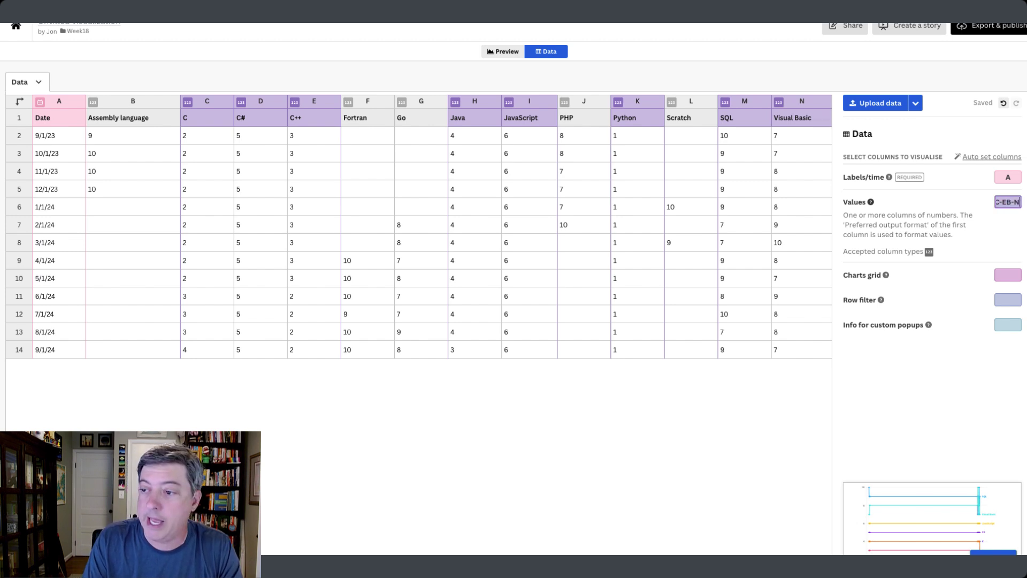
{"action": "key", "text": "Tab"}
{"action": "key", "text": "shift+Tab"}
{"action": "type", "text": "B-N"}
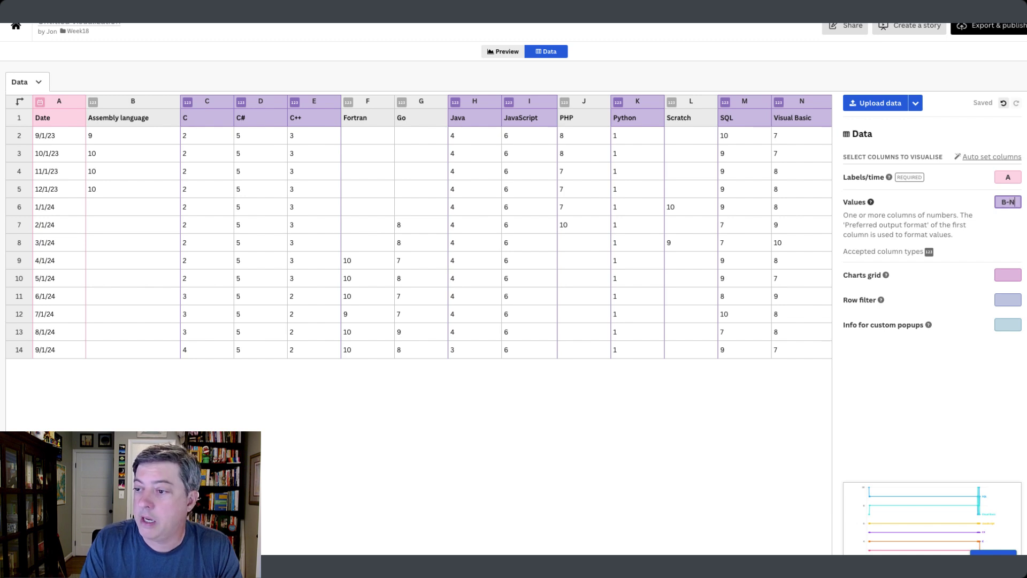
{"action": "key", "text": "Tab"}
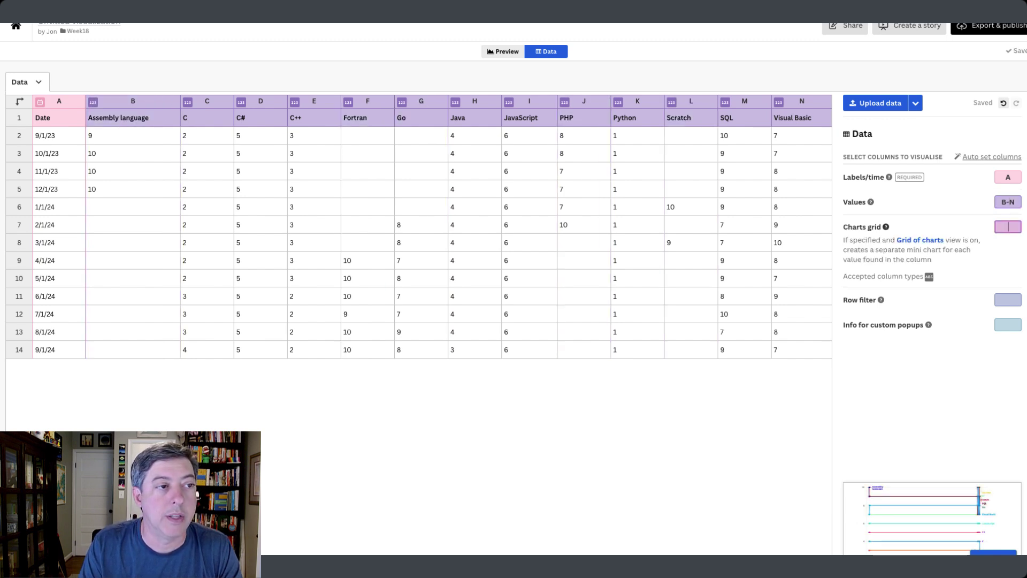
Step: Name the visualization "Bump Chart Week18"
{"action": "left_click", "coordinate": [78, 22]}
{"action": "type", "text": "Bump Char"}
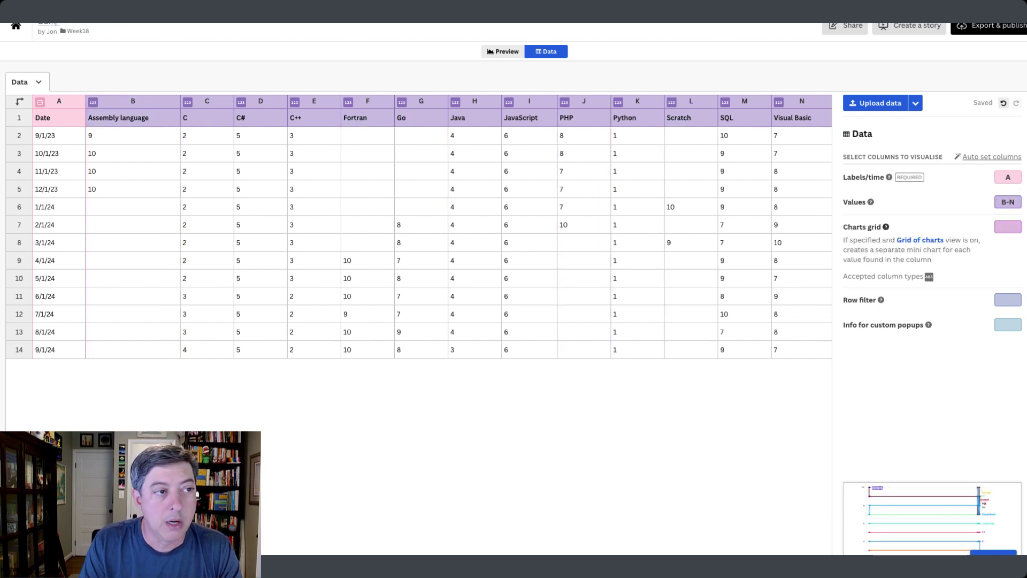
{"action": "type", "text": "t Week18"}
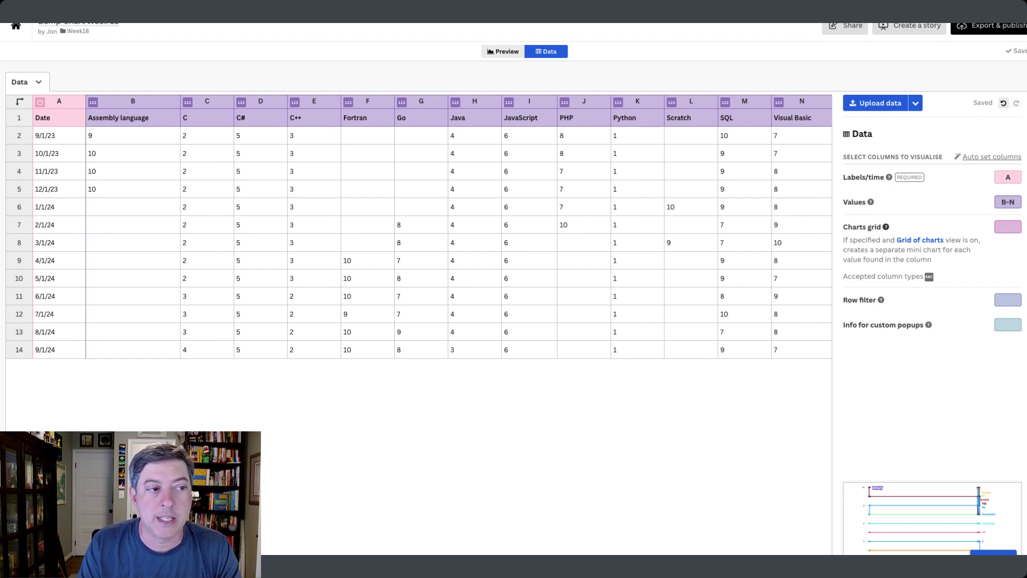
Step: Set the input format of the Date column to the month-first format 04/28/1972 and apply it
{"action": "left_click", "coordinate": [503, 51]}
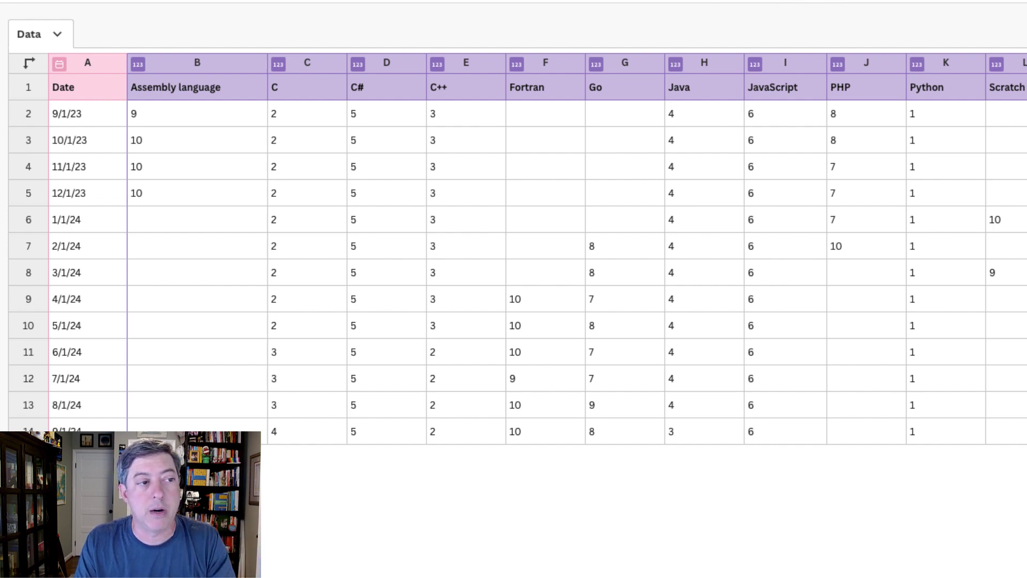
{"action": "left_click", "coordinate": [59, 64]}
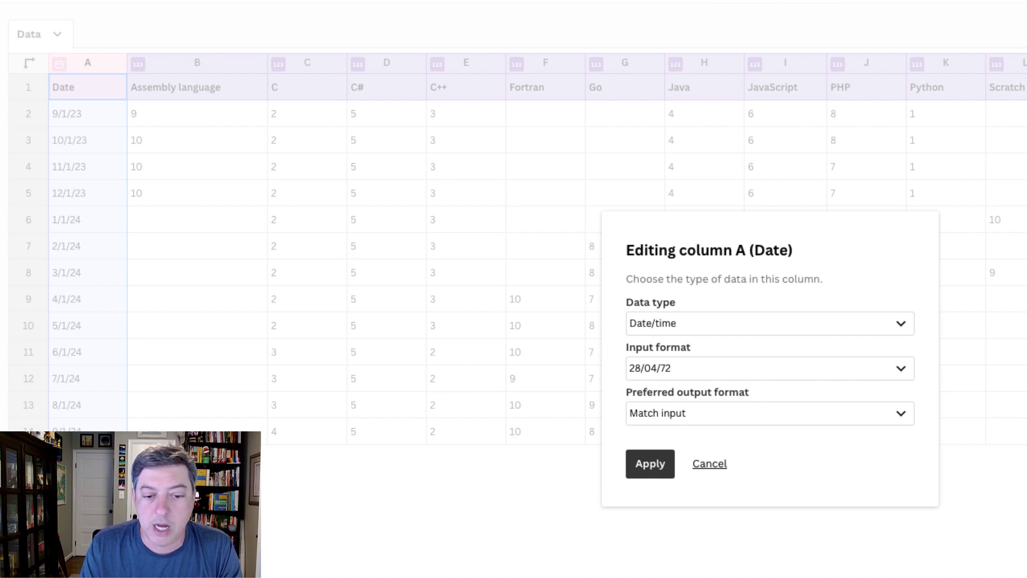
{"action": "left_click", "coordinate": [765, 368]}
{"action": "scroll", "coordinate": [766, 407], "scroll_direction": "down", "scroll_amount": 8}
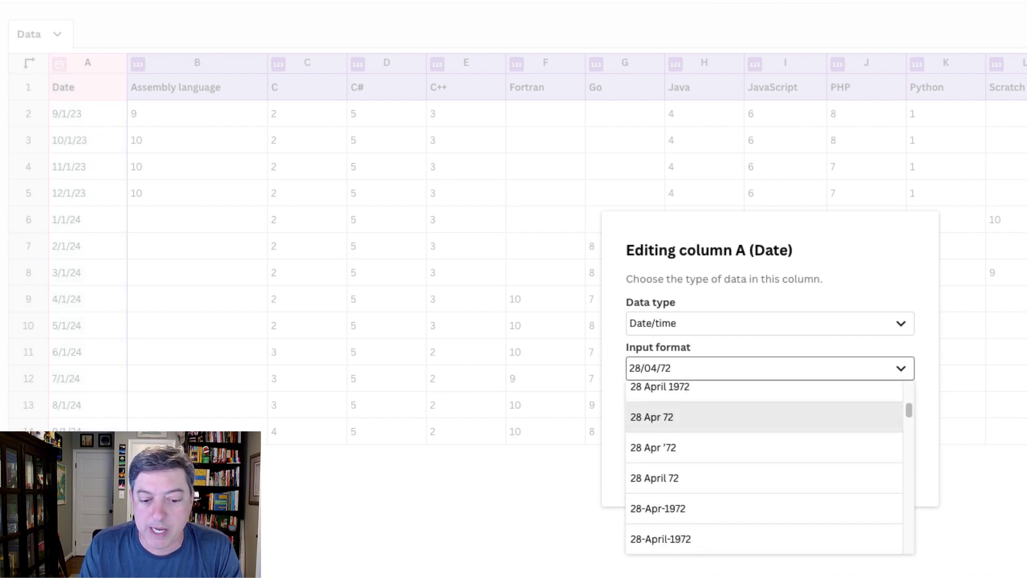
{"action": "scroll", "coordinate": [766, 407], "scroll_direction": "down", "scroll_amount": 5}
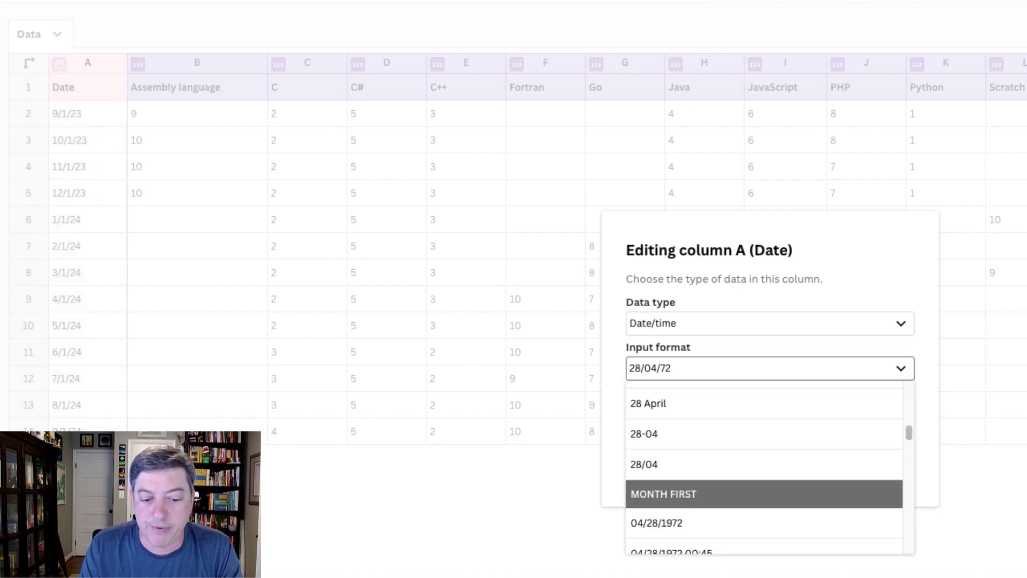
{"action": "left_click", "coordinate": [765, 523]}
{"action": "key", "text": "Return"}
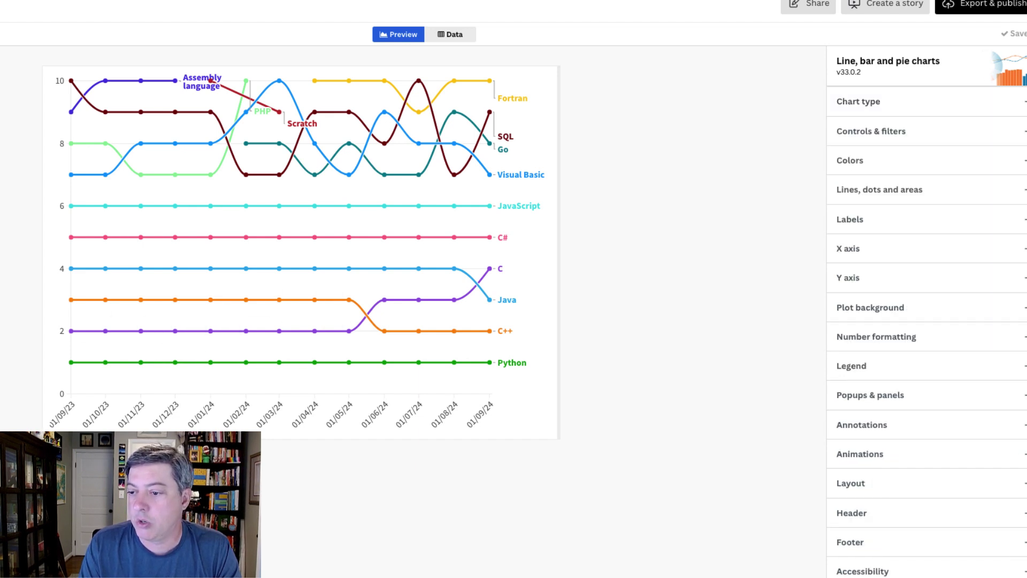
Step: Flip the Y axis and set its scale to a minimum of 0 and a maximum of 11
{"action": "left_click", "coordinate": [848, 277]}
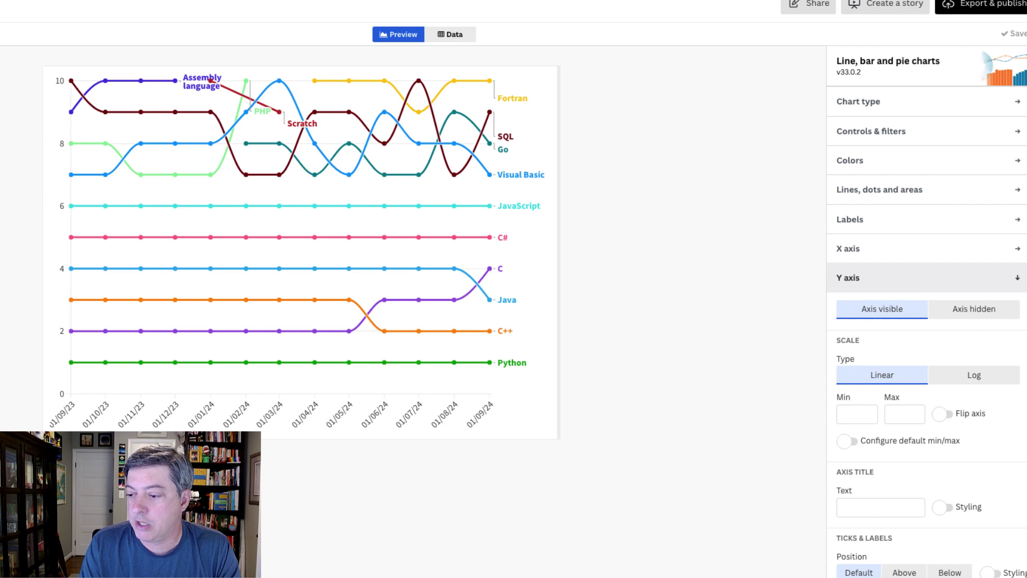
{"action": "left_click", "coordinate": [942, 413]}
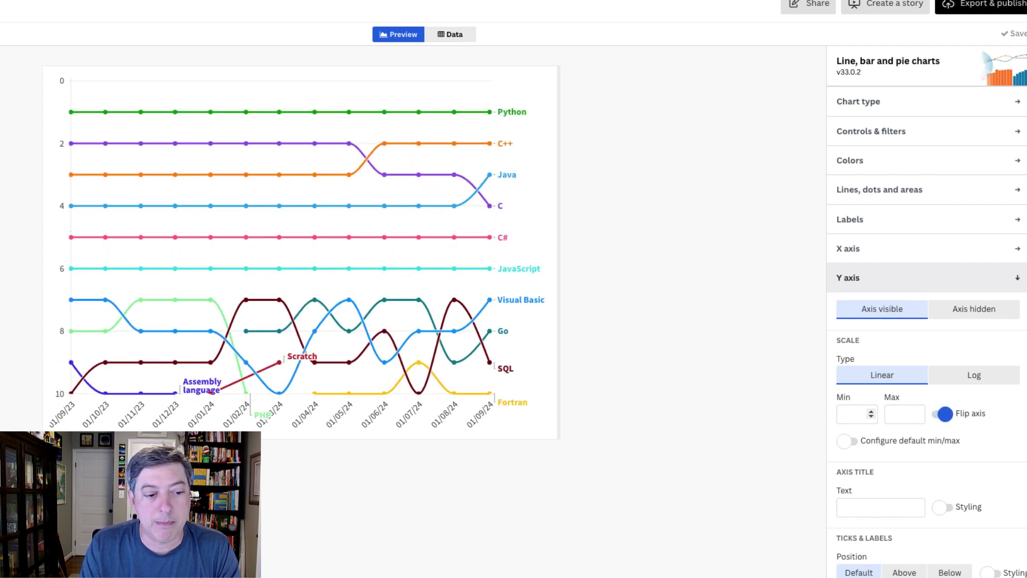
{"action": "left_click", "coordinate": [855, 413]}
{"action": "type", "text": "0"}
{"action": "left_click", "coordinate": [889, 413]}
{"action": "type", "text": "11"}
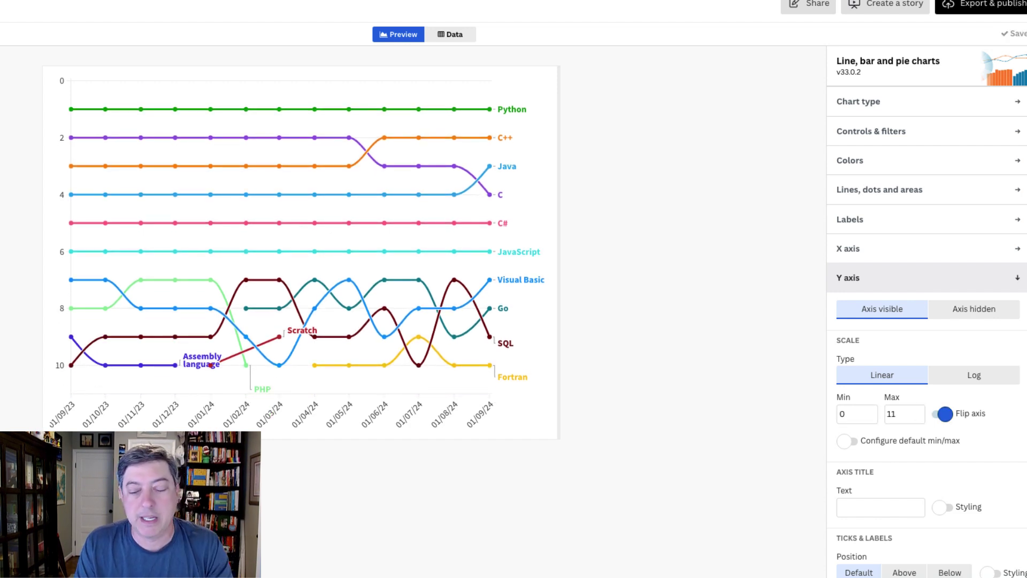
Step: Style the Y axis ticks with Custom mode and list the tick labels 1 through 10, one per line
{"action": "scroll", "coordinate": [856, 396], "scroll_direction": "down", "scroll_amount": 1}
{"action": "scroll", "coordinate": [867, 393], "scroll_direction": "down", "scroll_amount": 5}
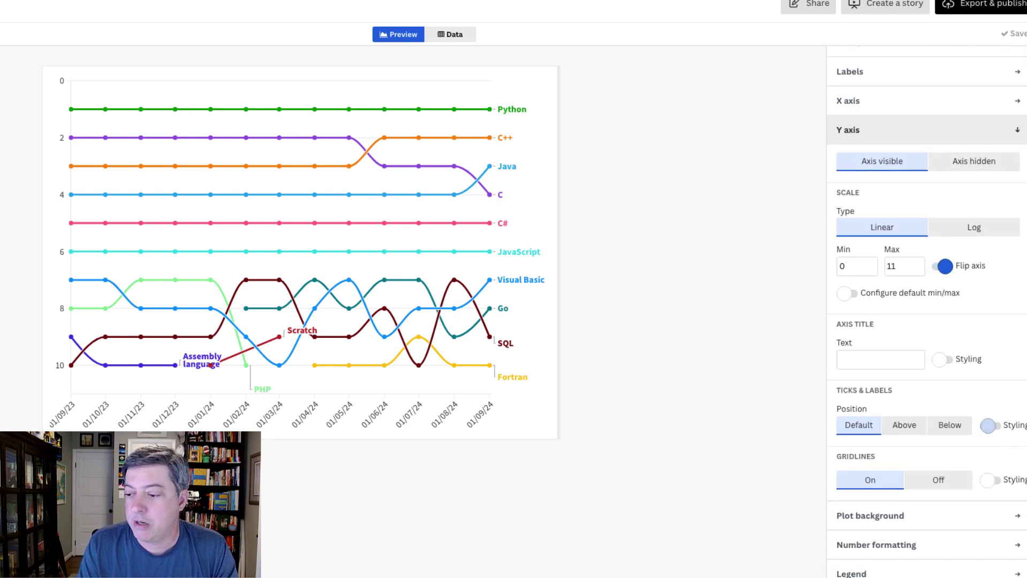
{"action": "left_click", "coordinate": [990, 426]}
{"action": "scroll", "coordinate": [929, 327], "scroll_direction": "down", "scroll_amount": 6}
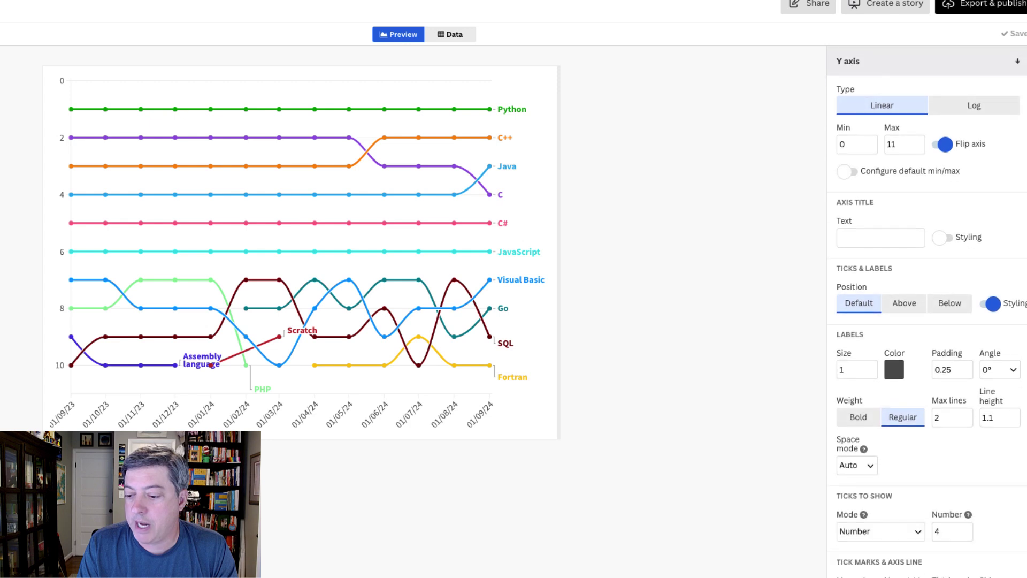
{"action": "left_click", "coordinate": [880, 486]}
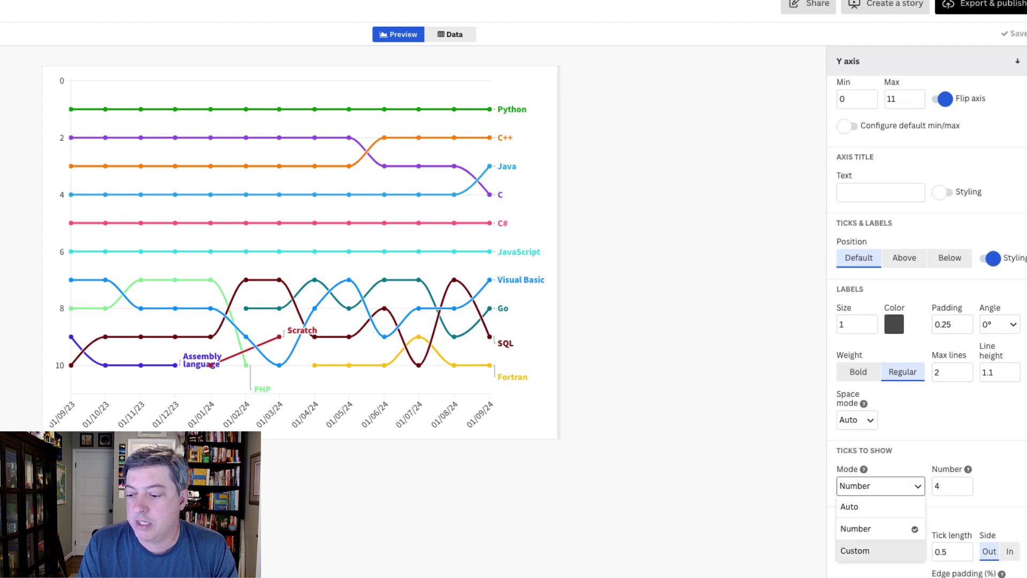
{"action": "left_click", "coordinate": [856, 551]}
{"action": "mouse_move", "coordinate": [923, 508]}
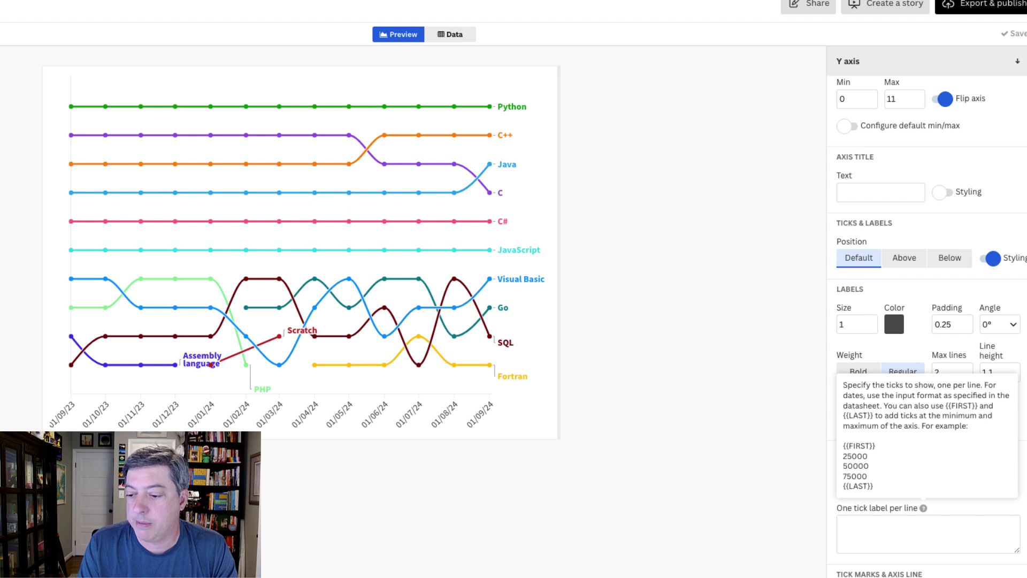
{"action": "left_click", "coordinate": [841, 524]}
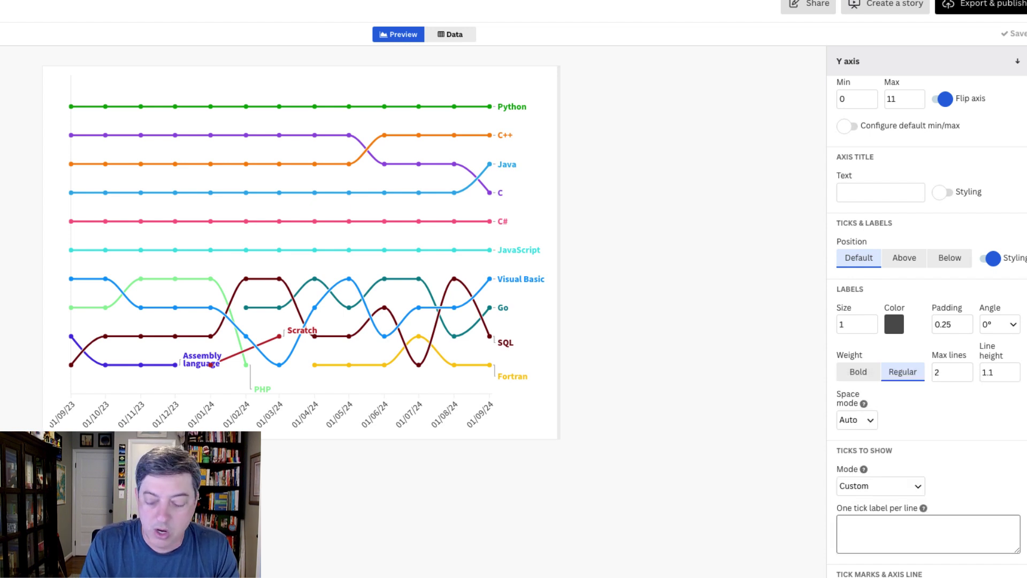
{"action": "type", "text": "12 3 4 5 6 7"}
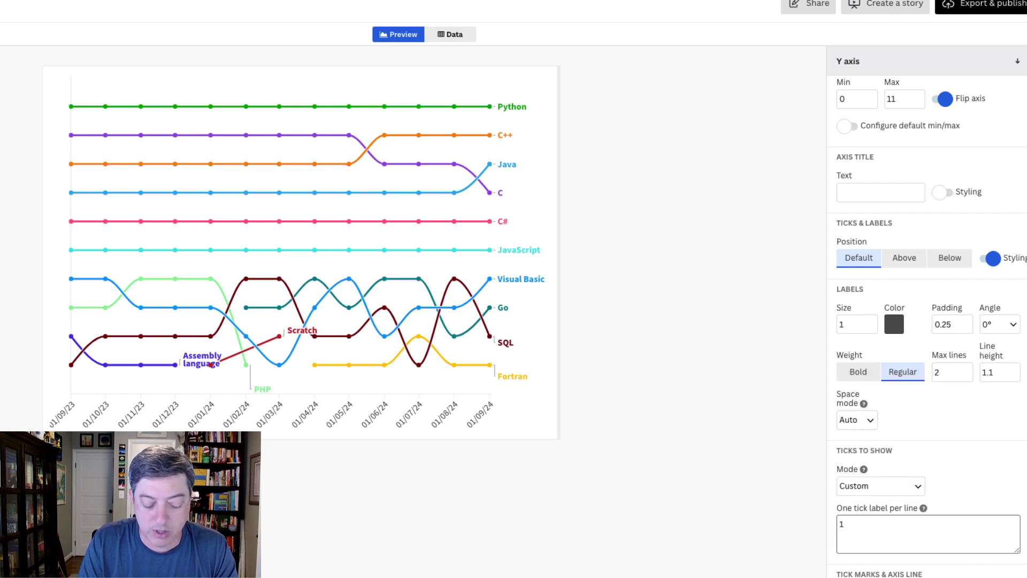
{"action": "type", "text": " 8 9 10"}
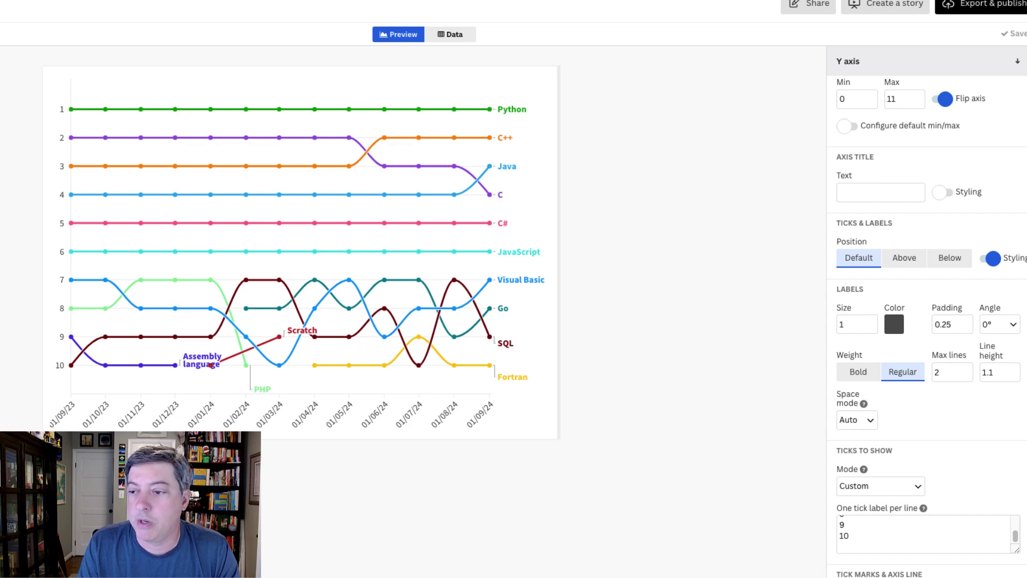
Step: Try the Straight line curve, and set the chart's lines to Curve (Natural)
{"action": "scroll", "coordinate": [927, 321], "scroll_direction": "up", "scroll_amount": 6}
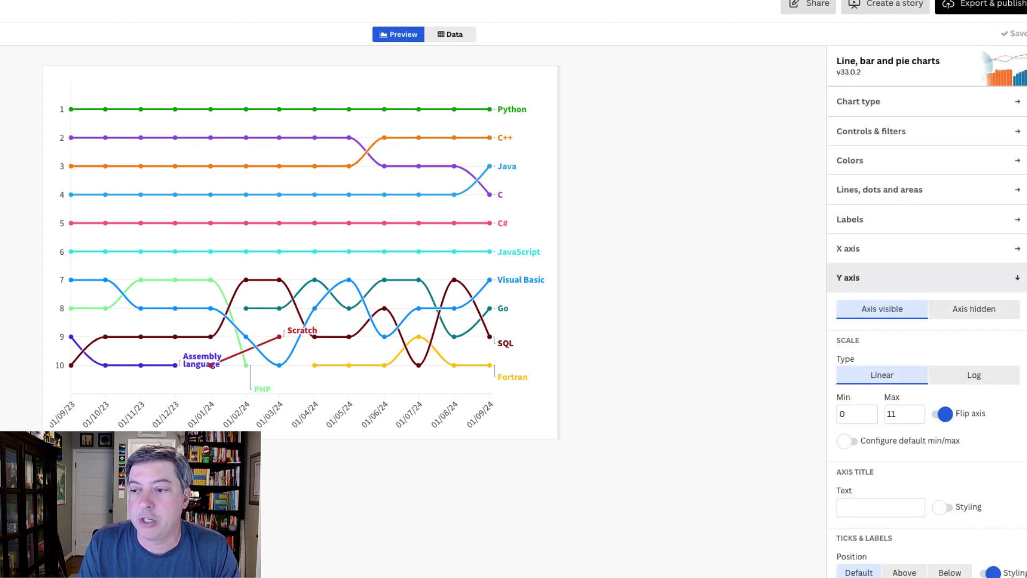
{"action": "left_click", "coordinate": [880, 189]}
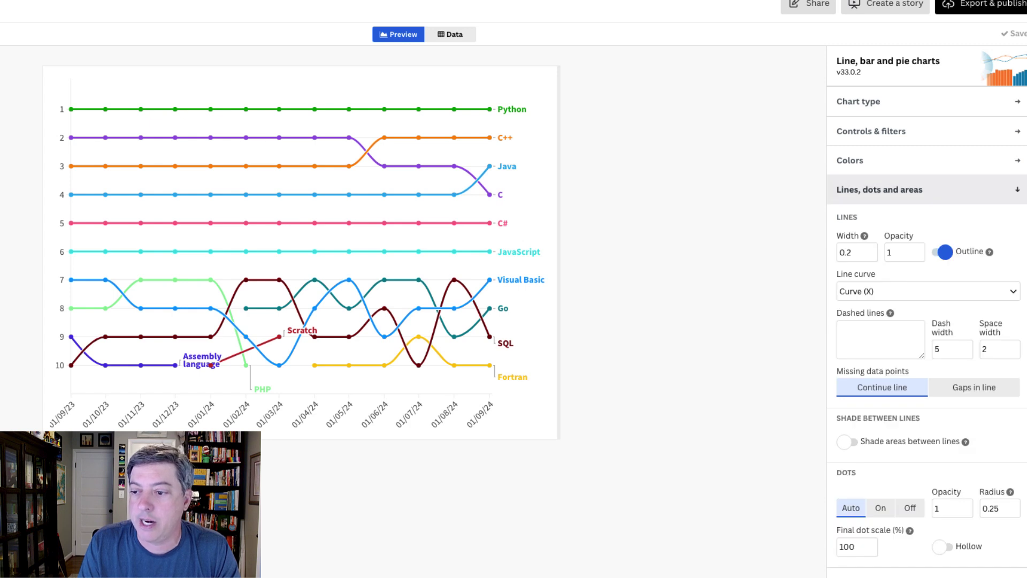
{"action": "left_click", "coordinate": [928, 291]}
{"action": "left_click", "coordinate": [856, 310]}
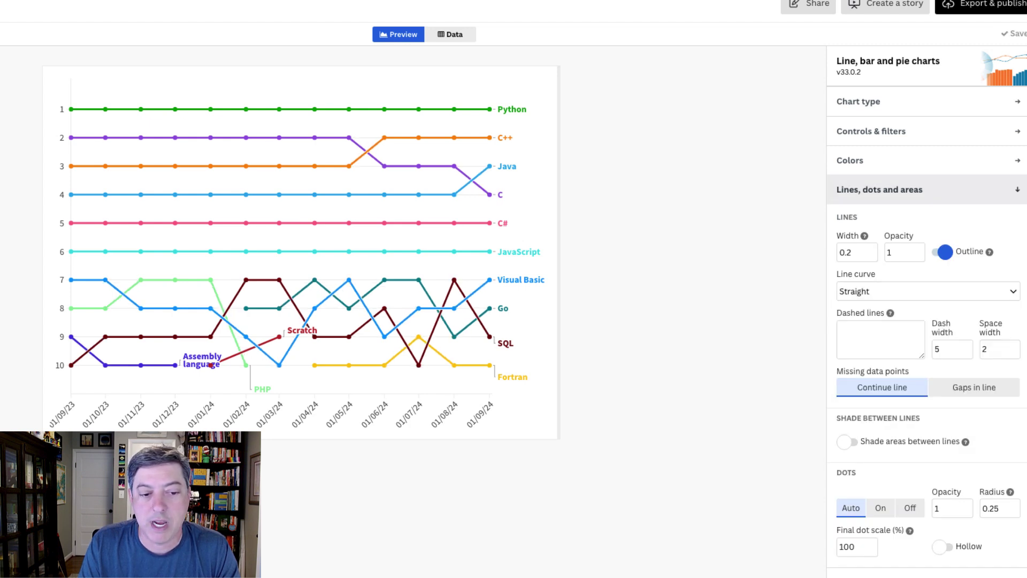
{"action": "left_click", "coordinate": [840, 291]}
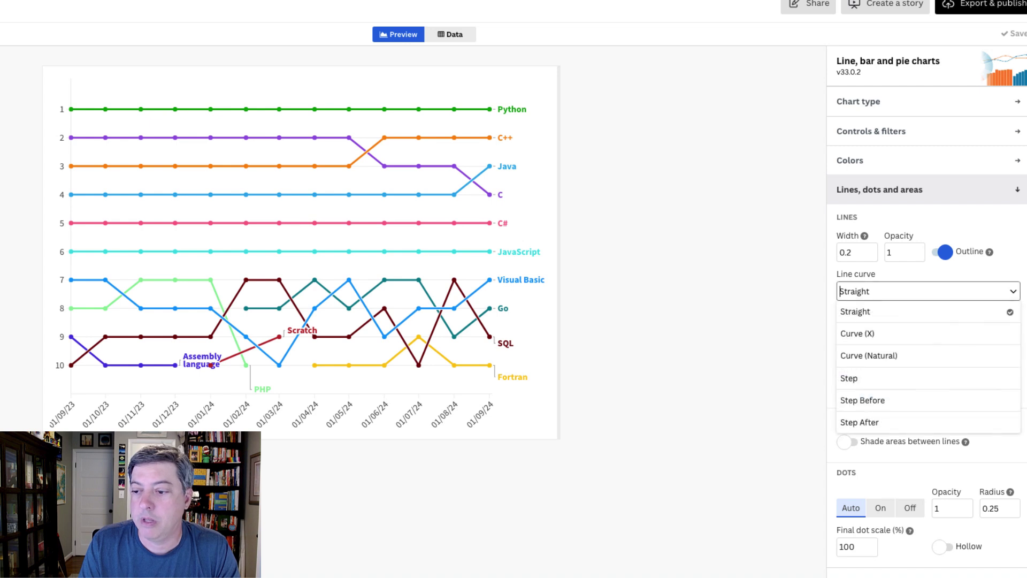
{"action": "left_click", "coordinate": [869, 356]}
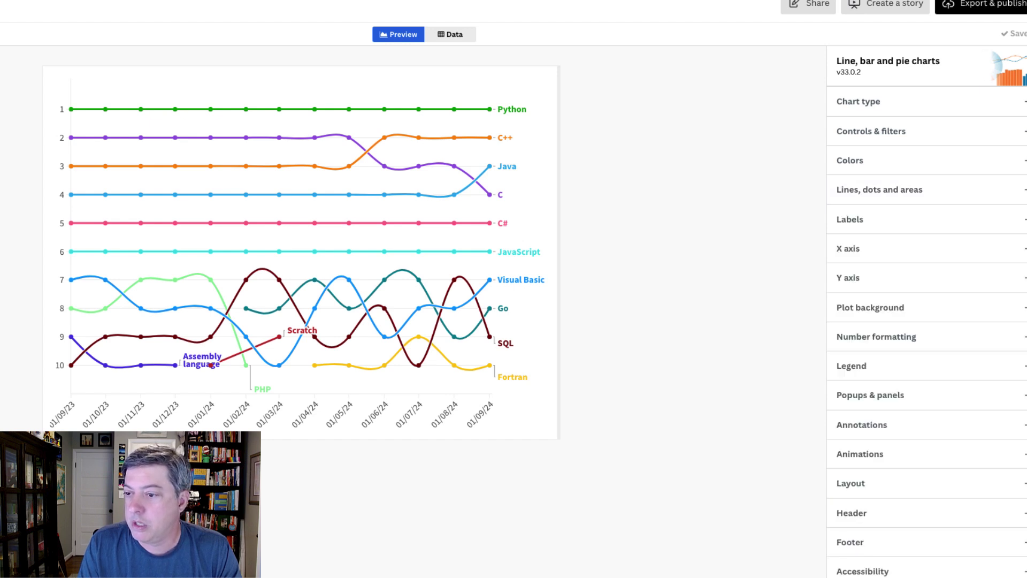
Step: Turn off the connector lines of the line labels
{"action": "left_click", "coordinate": [850, 219]}
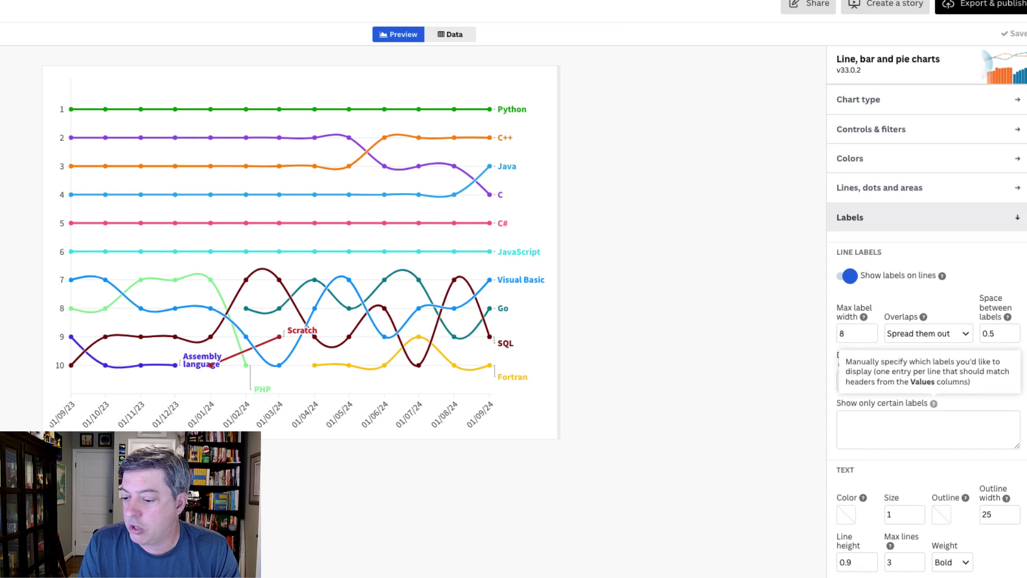
{"action": "scroll", "coordinate": [933, 405], "scroll_direction": "down", "scroll_amount": 2}
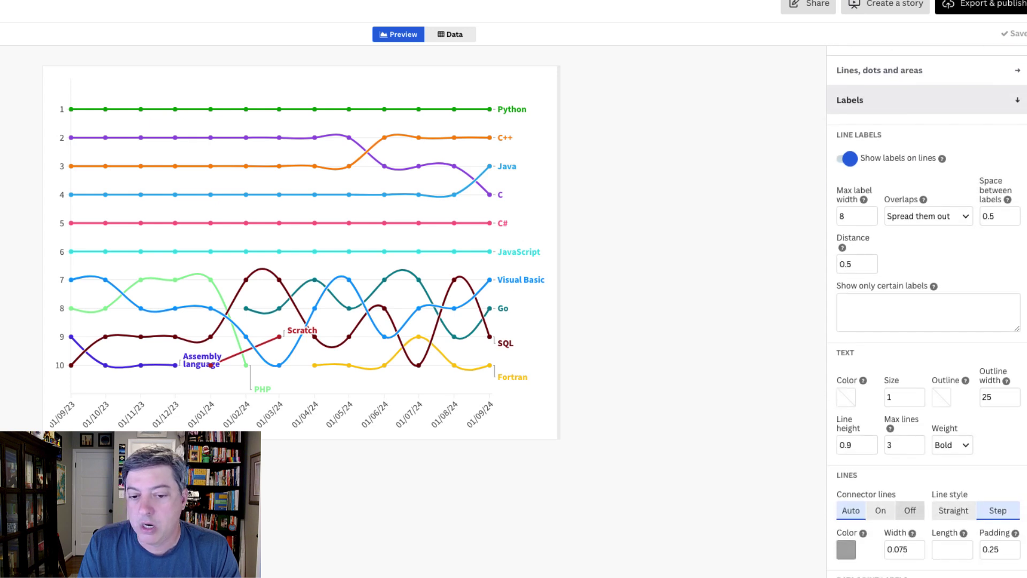
{"action": "left_click", "coordinate": [911, 510]}
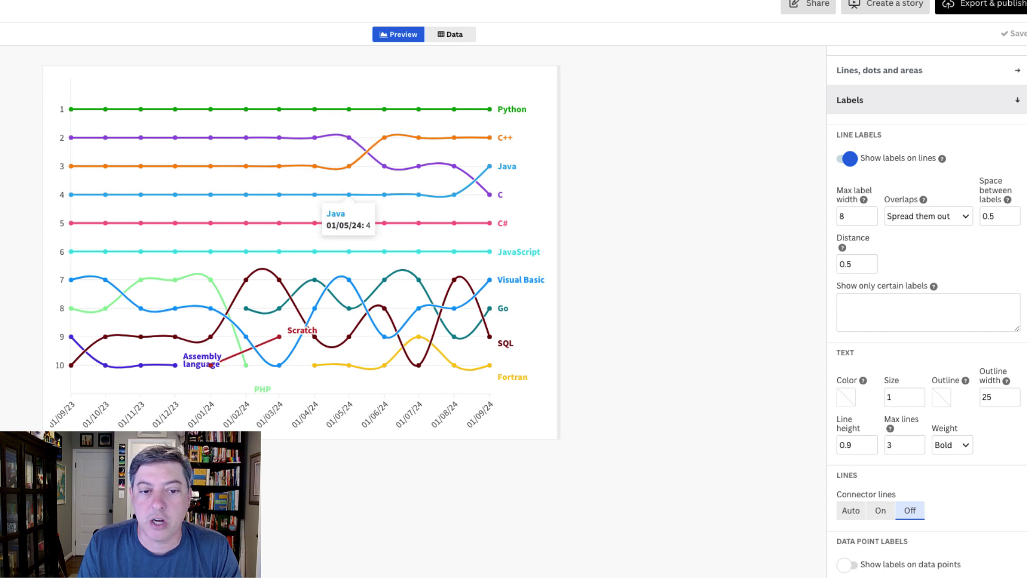
{"action": "scroll", "coordinate": [927, 310], "scroll_direction": "up", "scroll_amount": 3}
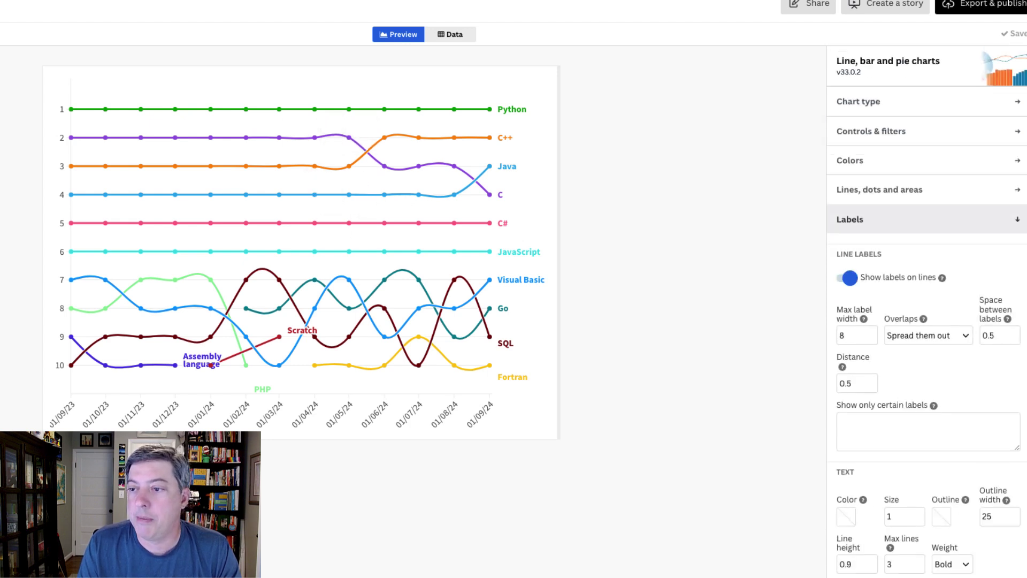
Step: Try the Flourish Alternate color palette on the chart and restore the original palette
{"action": "left_click", "coordinate": [850, 160]}
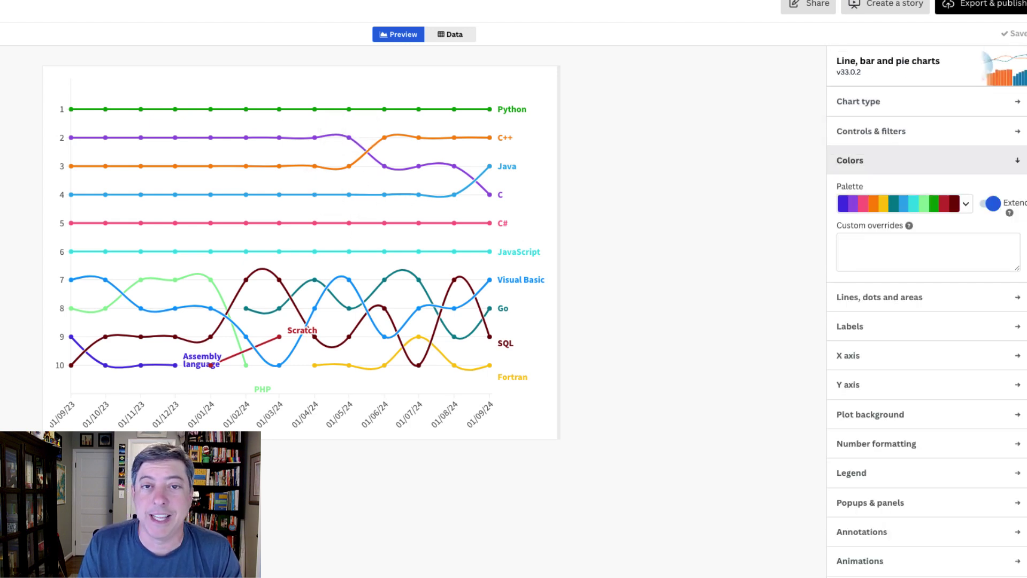
{"action": "left_click", "coordinate": [904, 204]}
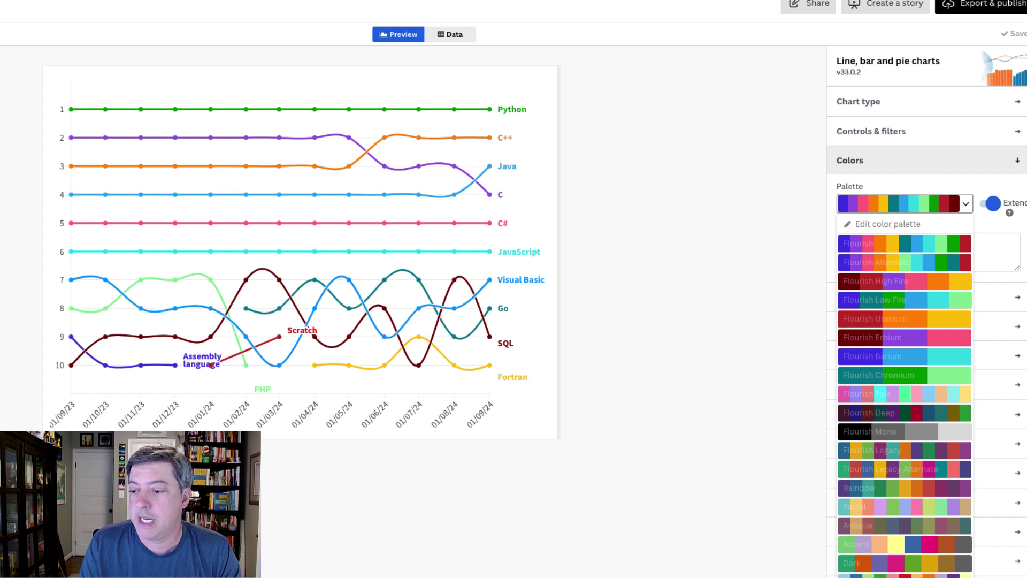
{"action": "left_click", "coordinate": [877, 262]}
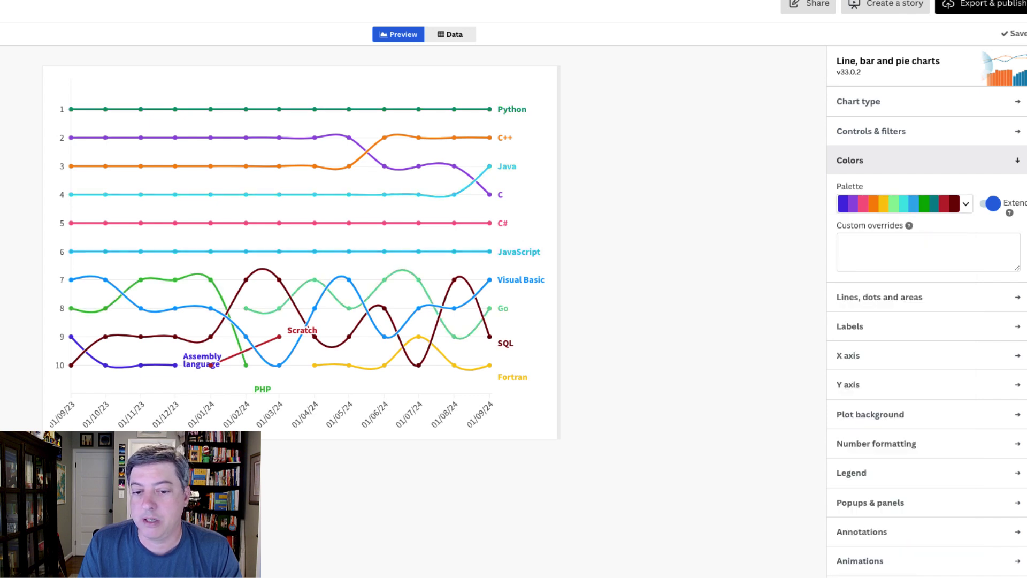
{"action": "left_click", "coordinate": [904, 203]}
{"action": "left_click", "coordinate": [878, 278]}
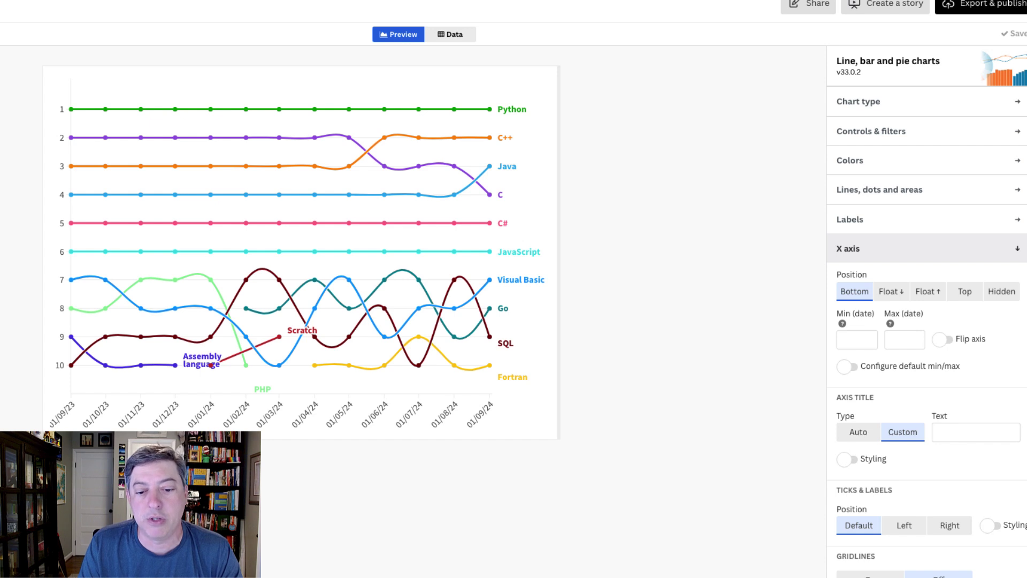
Step: Enable styling for the X axis labels, setting their angle to 0° and their size to 0.8
{"action": "mouse_move", "coordinate": [419, 365]}
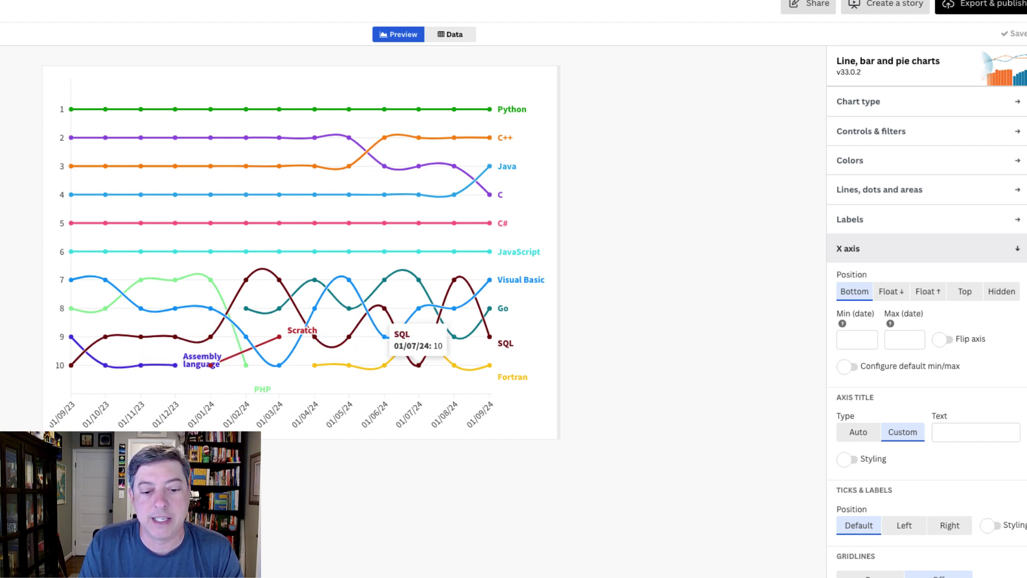
{"action": "left_click", "coordinate": [991, 525]}
{"action": "scroll", "coordinate": [926, 321], "scroll_direction": "down", "scroll_amount": 3}
{"action": "left_click", "coordinate": [999, 432]}
{"action": "left_click", "coordinate": [991, 457]}
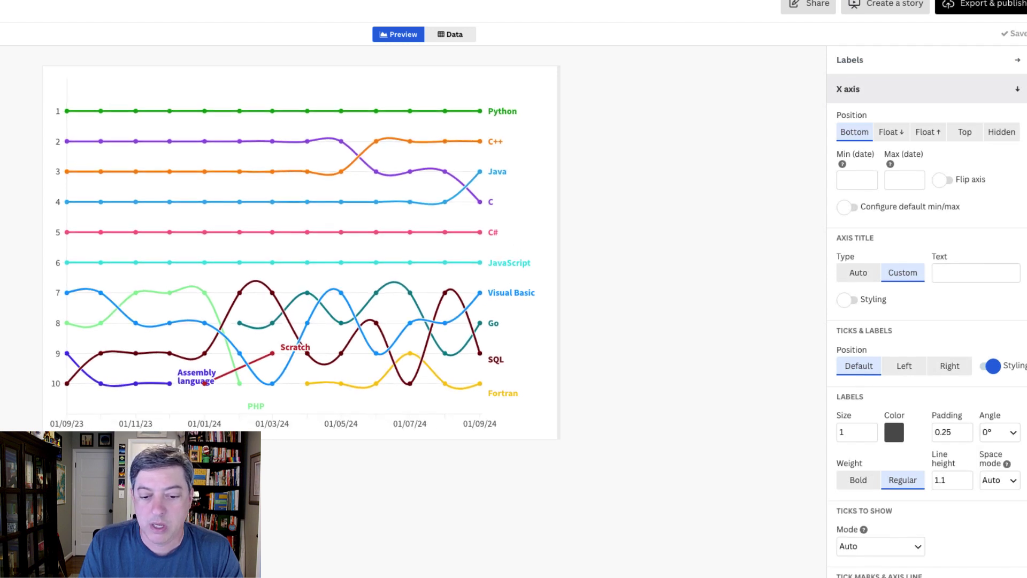
{"action": "left_click", "coordinate": [872, 434]}
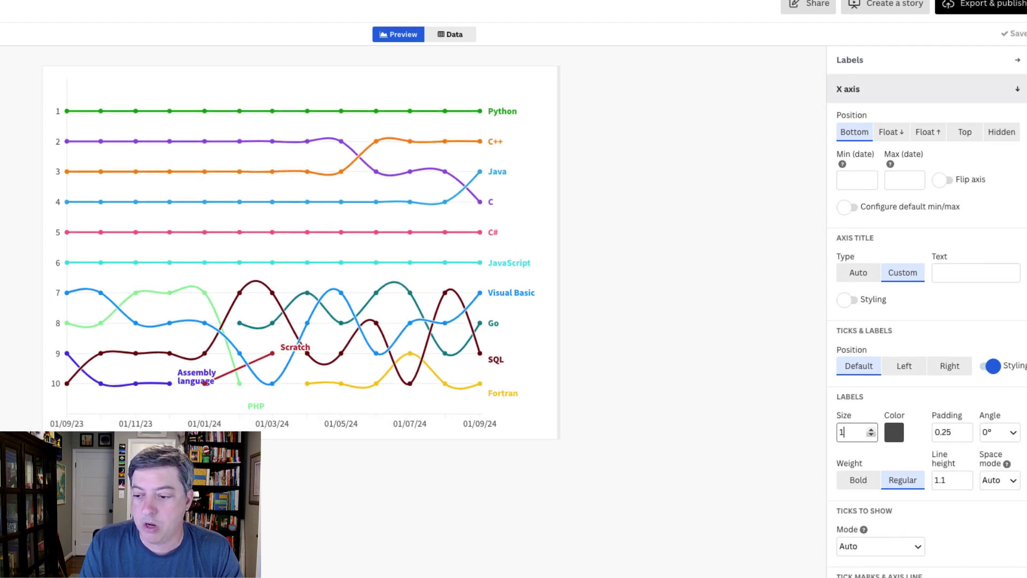
{"action": "left_click", "coordinate": [871, 435]}
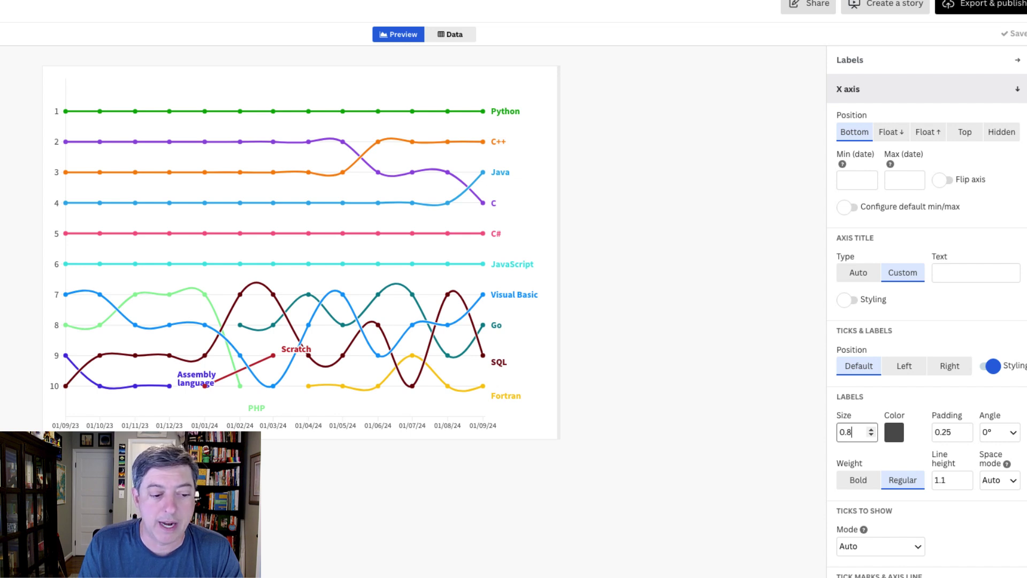
Step: Set the Date column's preferred output format to 04/28/72 and preview the chart with it
{"action": "mouse_move", "coordinate": [65, 385]}
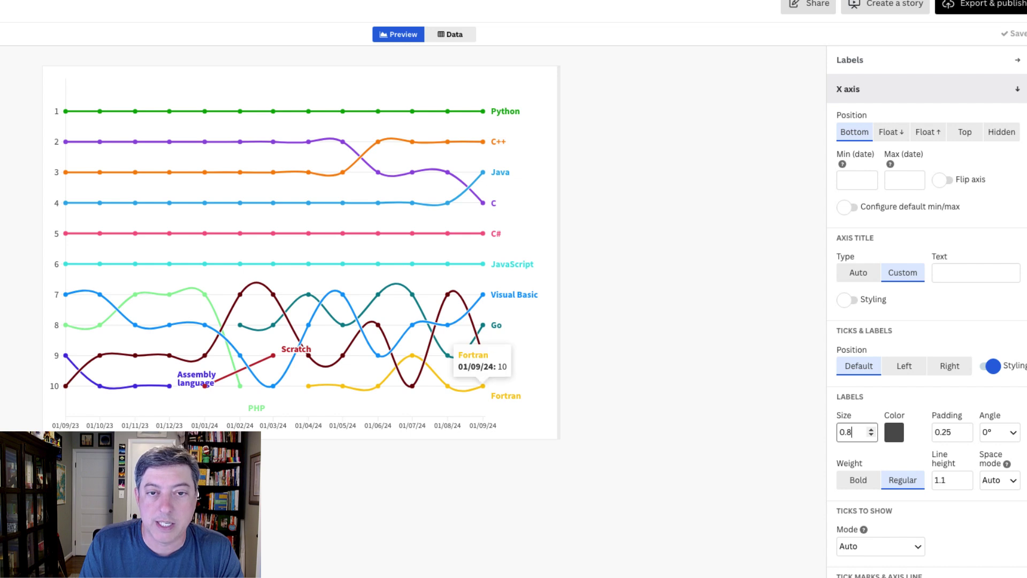
{"action": "left_click", "coordinate": [450, 34]}
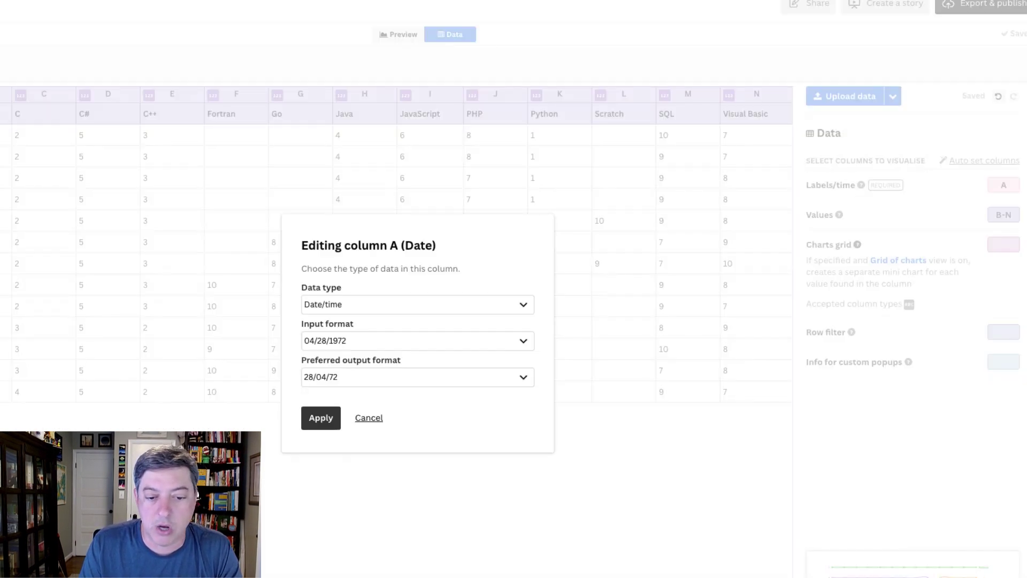
{"action": "left_click", "coordinate": [418, 377]}
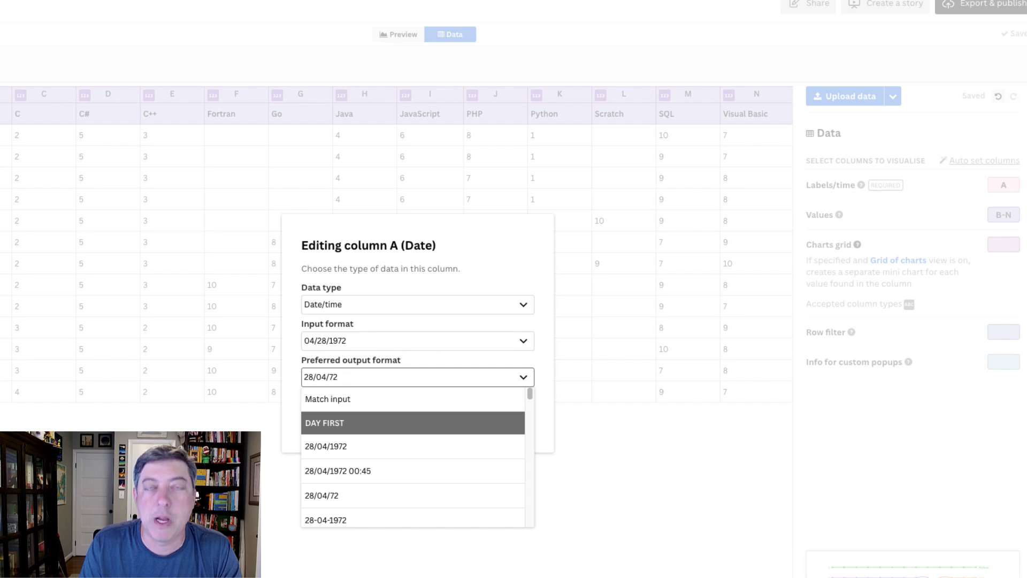
{"action": "scroll", "coordinate": [412, 454], "scroll_direction": "down", "scroll_amount": 1}
{"action": "scroll", "coordinate": [412, 455], "scroll_direction": "down", "scroll_amount": 5}
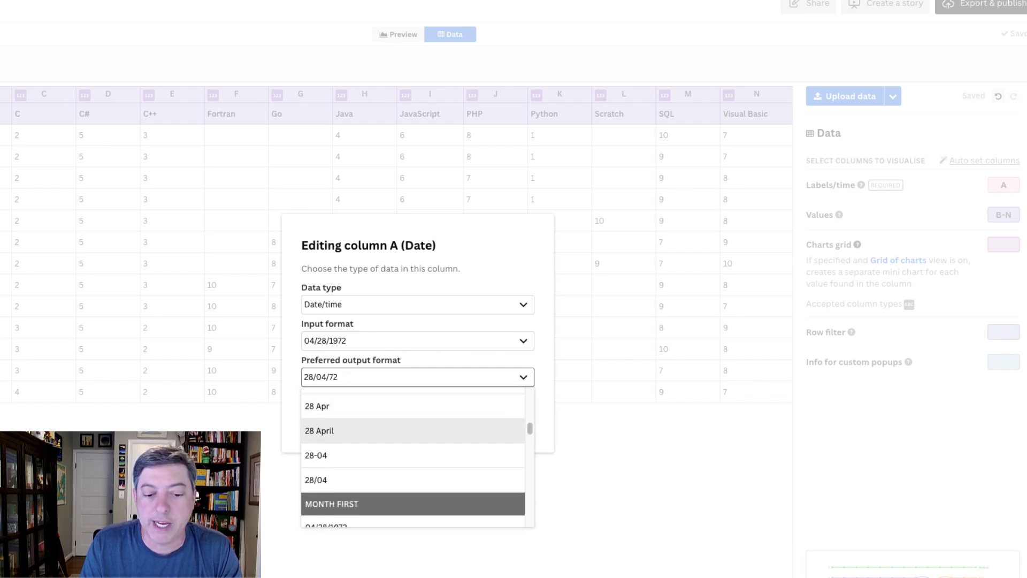
{"action": "scroll", "coordinate": [412, 455], "scroll_direction": "down", "scroll_amount": 5}
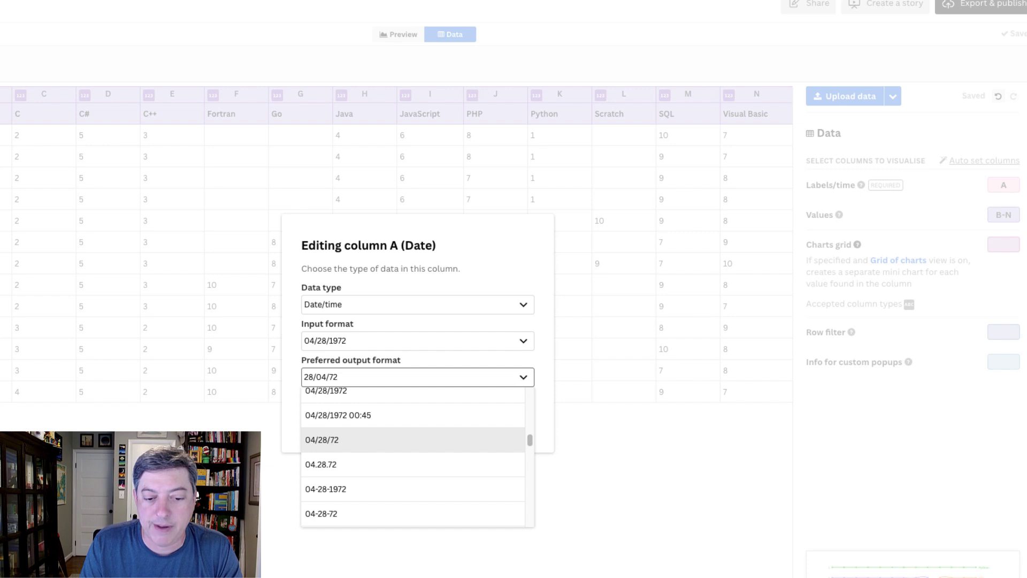
{"action": "left_click", "coordinate": [322, 440]}
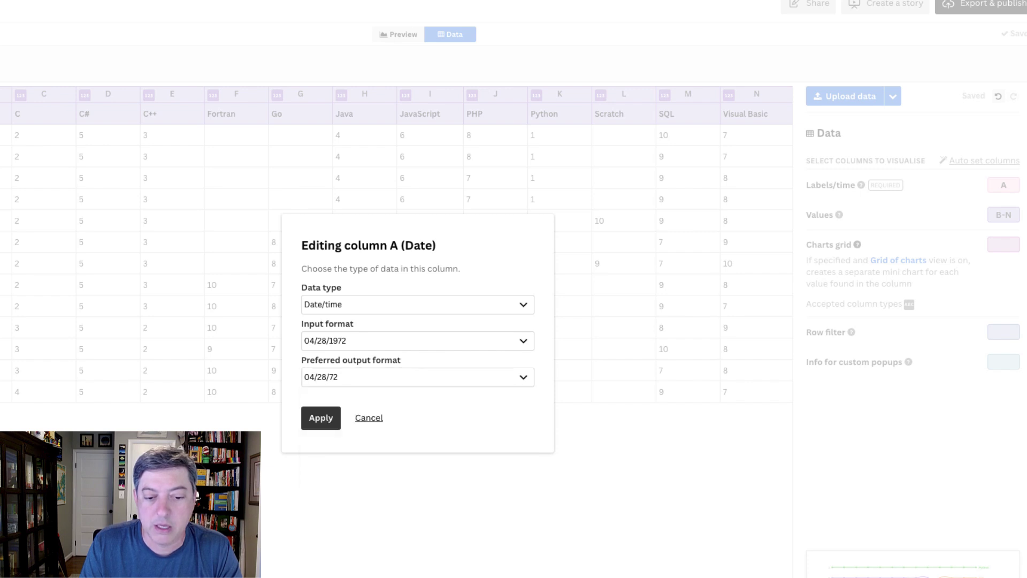
{"action": "left_click", "coordinate": [321, 417]}
{"action": "left_click", "coordinate": [399, 34]}
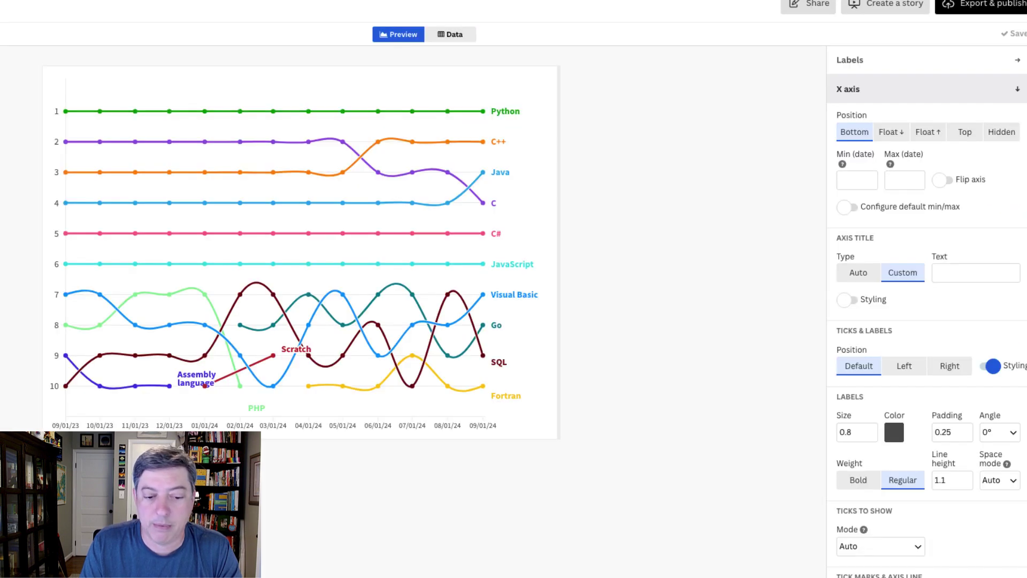
{"action": "mouse_move", "coordinate": [378, 173]}
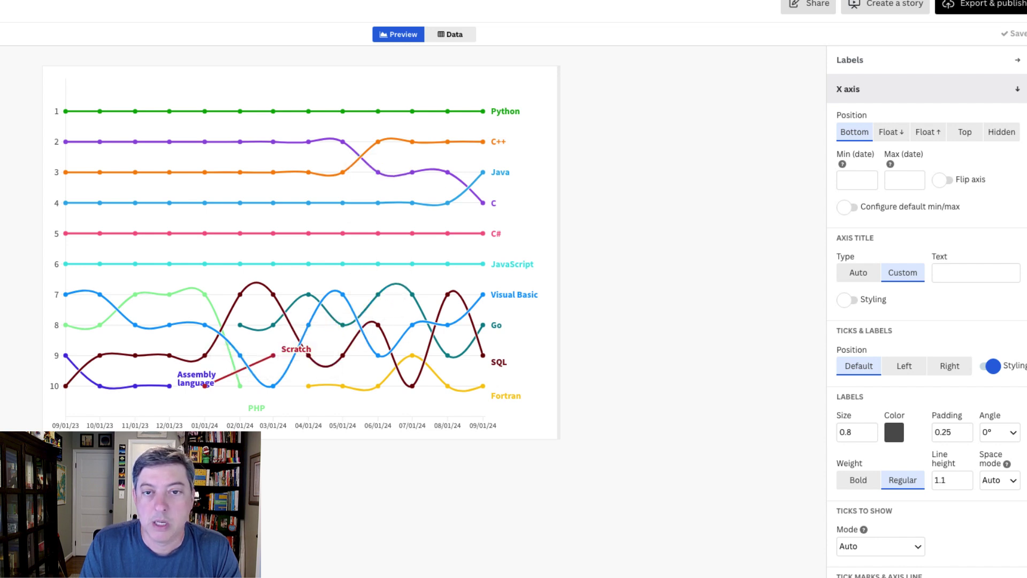
Step: Try a size of 1 for the X axis labels
{"action": "scroll", "coordinate": [927, 321], "scroll_direction": "down", "scroll_amount": 3}
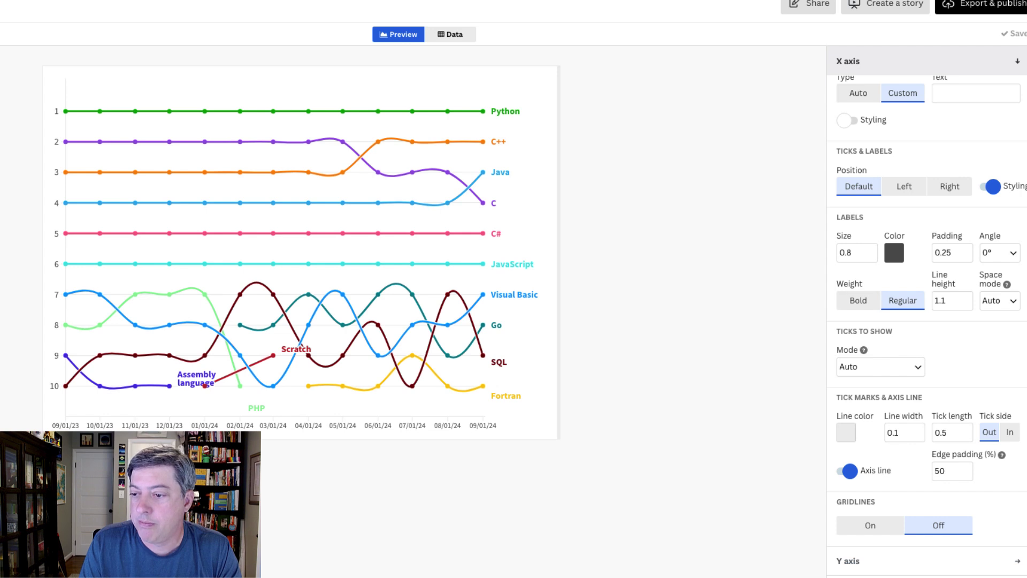
{"action": "left_click", "coordinate": [871, 248]}
{"action": "left_click", "coordinate": [871, 249]}
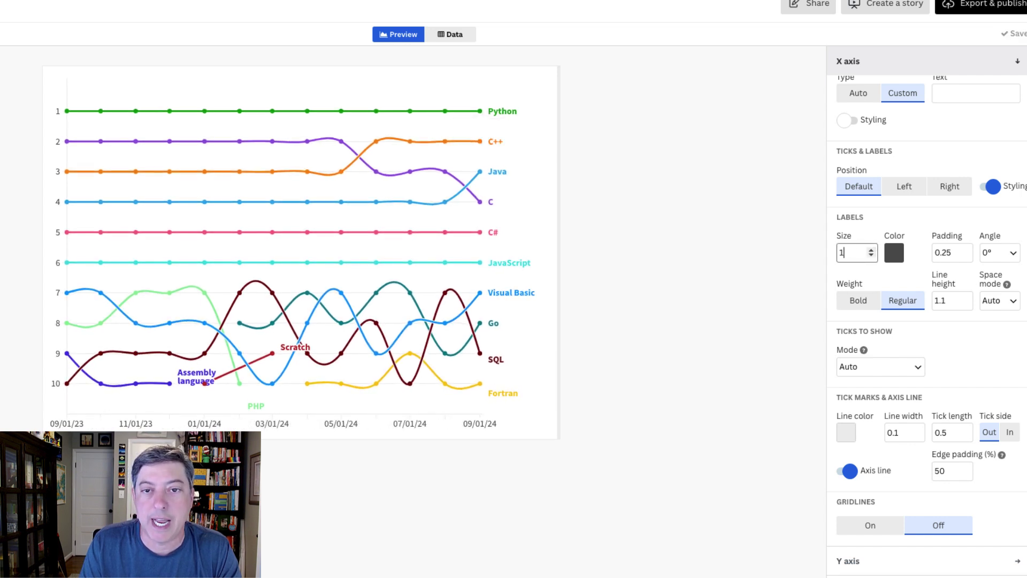
Step: Set the Date column's preferred output format to the full month name and year, April 1972
{"action": "left_click", "coordinate": [450, 35]}
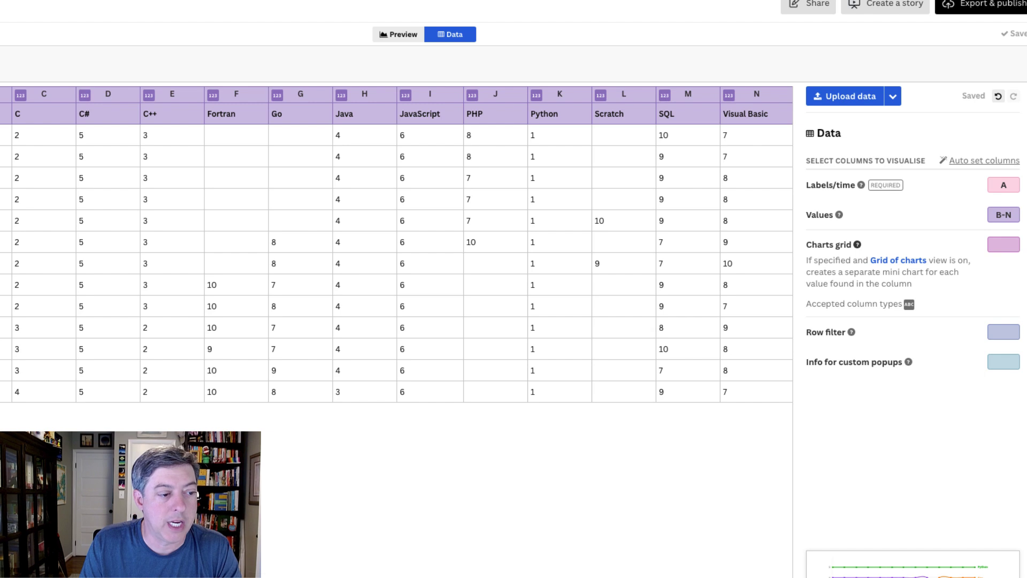
{"action": "left_click", "coordinate": [418, 377]}
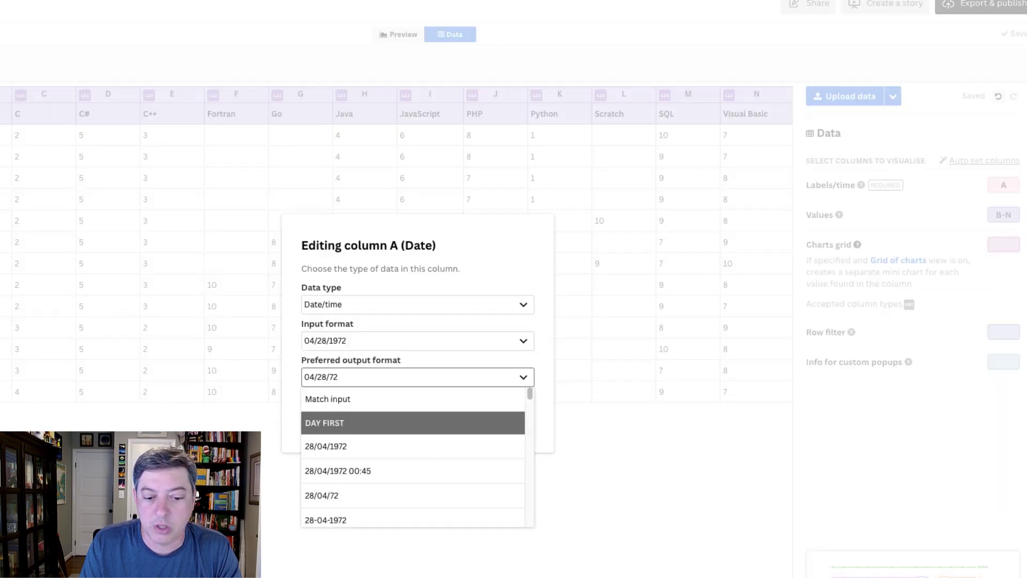
{"action": "scroll", "coordinate": [412, 454], "scroll_direction": "down", "scroll_amount": 3}
{"action": "scroll", "coordinate": [412, 436], "scroll_direction": "down", "scroll_amount": 5}
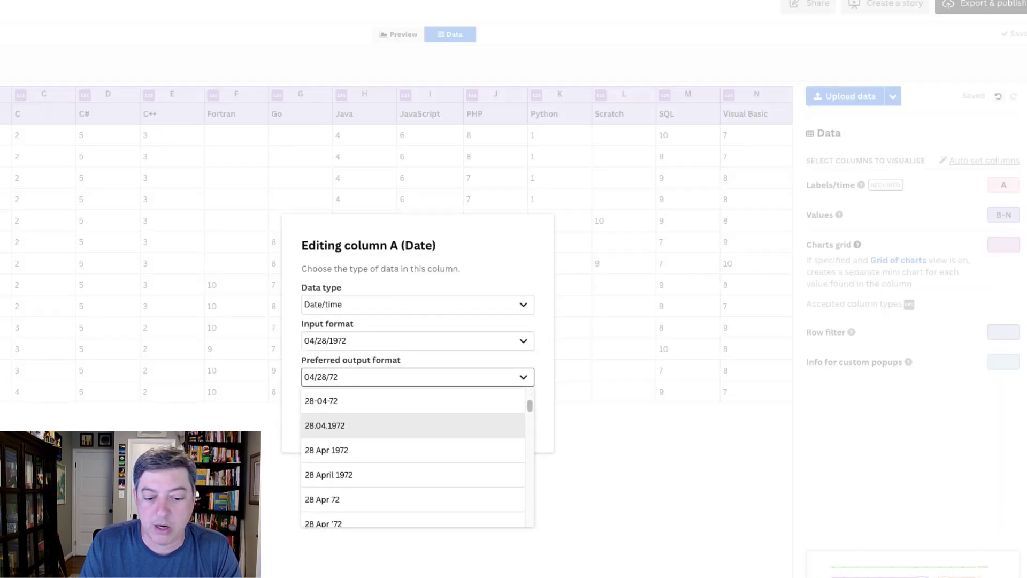
{"action": "scroll", "coordinate": [412, 436], "scroll_direction": "down", "scroll_amount": 5}
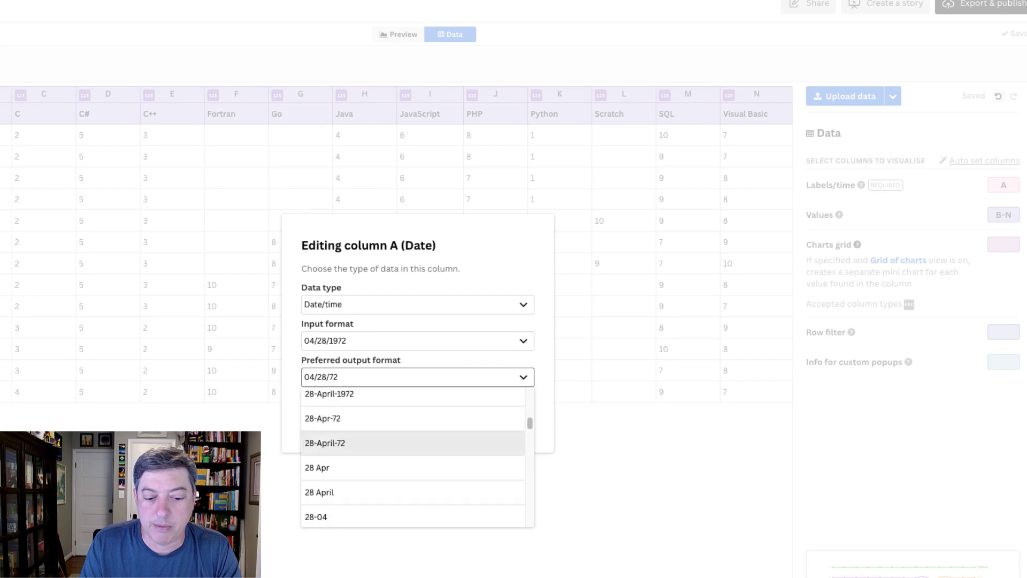
{"action": "scroll", "coordinate": [412, 436], "scroll_direction": "down", "scroll_amount": 5}
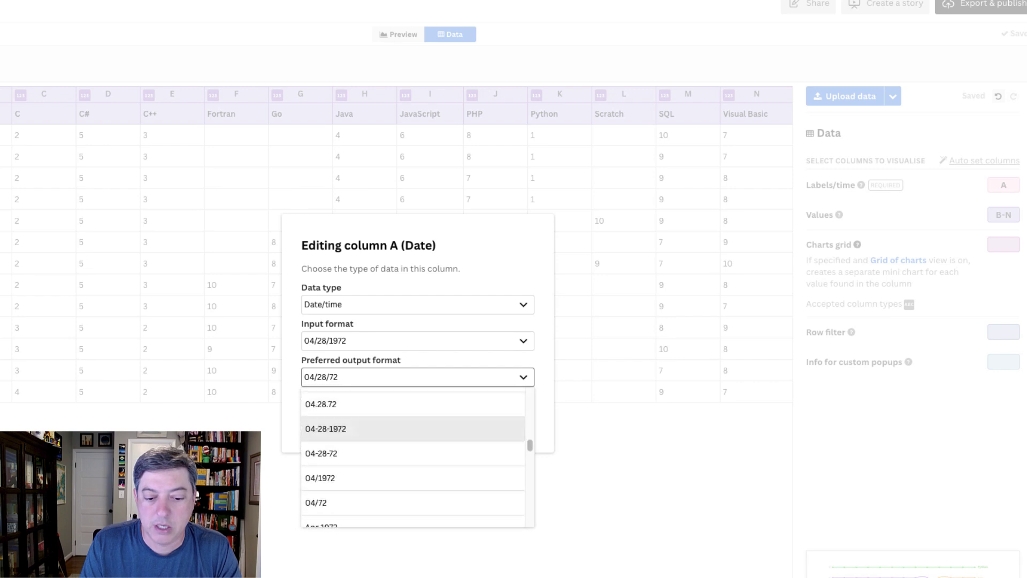
{"action": "left_click", "coordinate": [323, 411]}
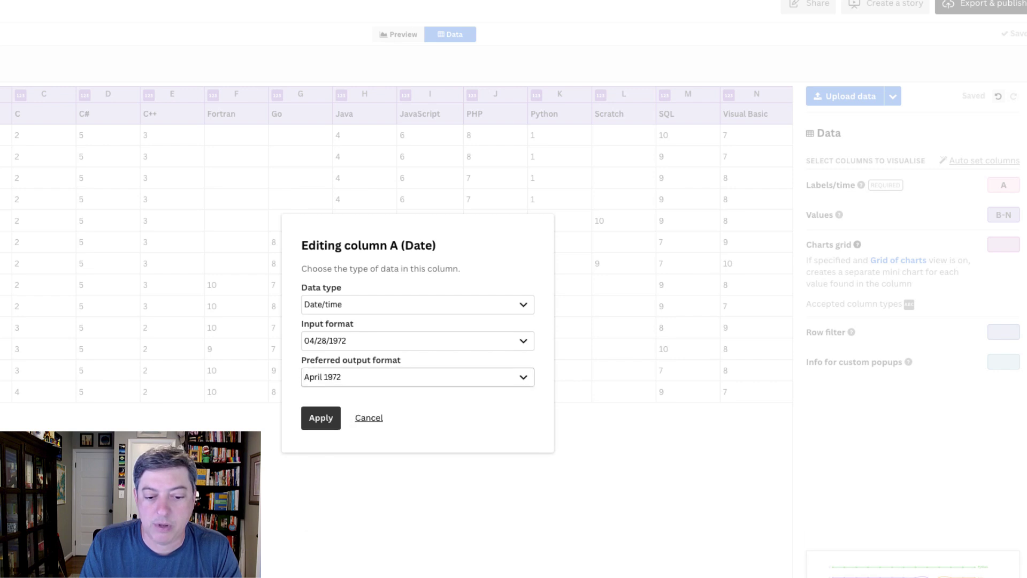
{"action": "left_click", "coordinate": [321, 418]}
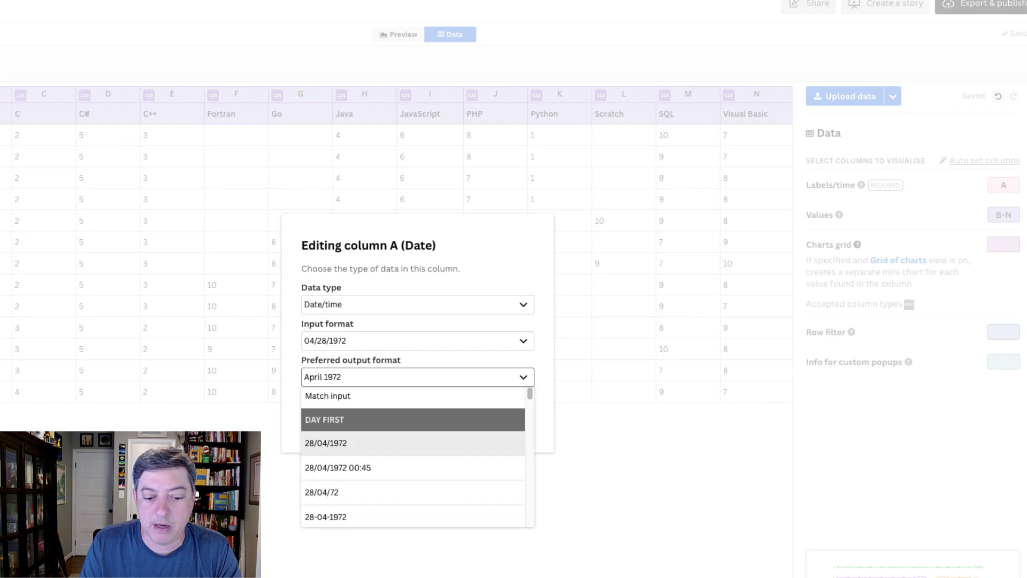
Step: Switch the Date column's output format to Apr 1972 and set the X axis label size to 0.8
{"action": "key", "text": "Down"}
{"action": "key", "text": "Down"}
{"action": "key", "text": "Down"}
{"action": "key", "text": "Down"}
{"action": "key", "text": "Up"}
{"action": "key", "text": "Up"}
{"action": "key", "text": "Return"}
{"action": "key", "text": "Return"}
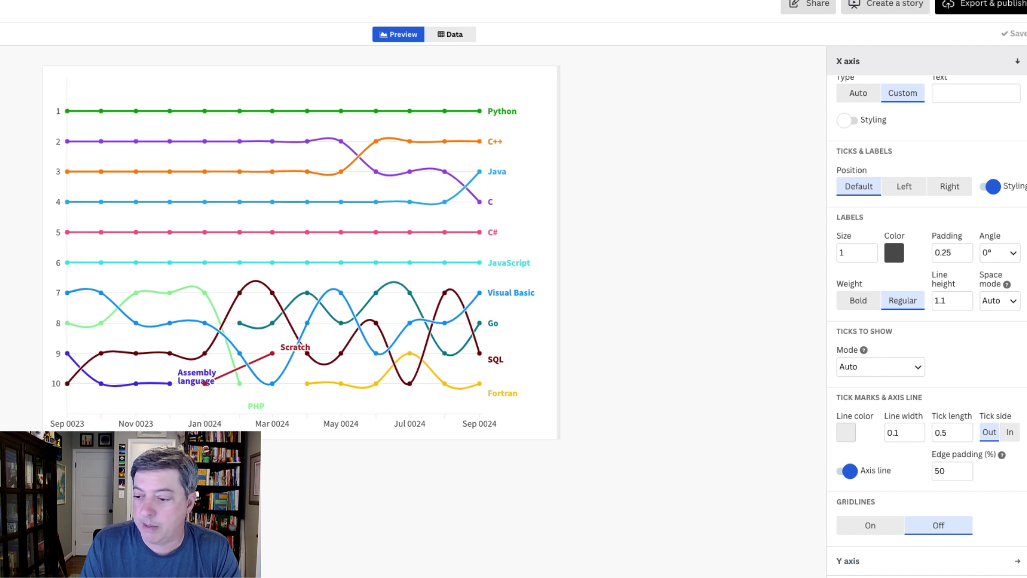
{"action": "left_click", "coordinate": [871, 255]}
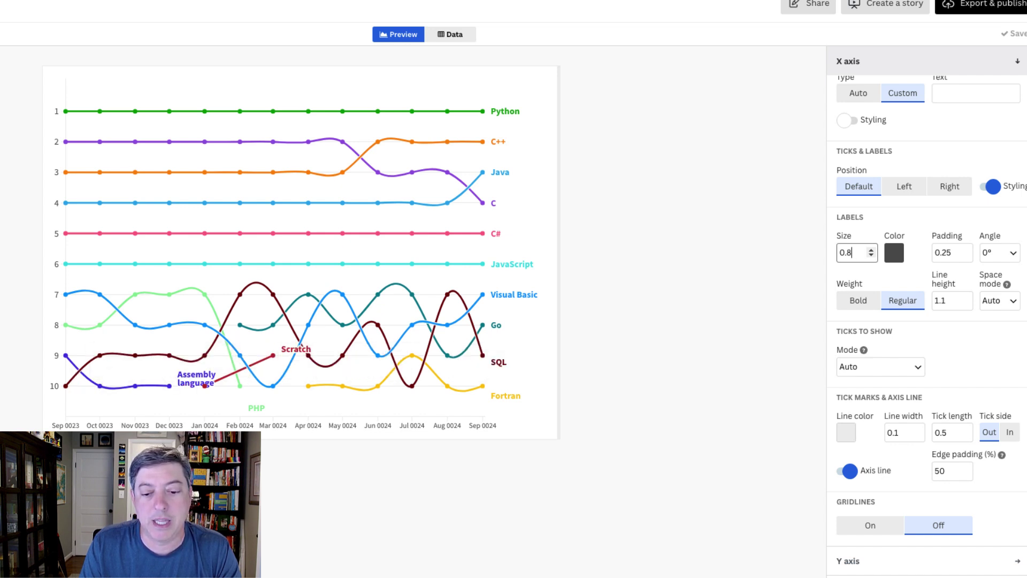
Step: Try the month/day output format 04/28 for the Date column and preview the chart
{"action": "left_click", "coordinate": [450, 34]}
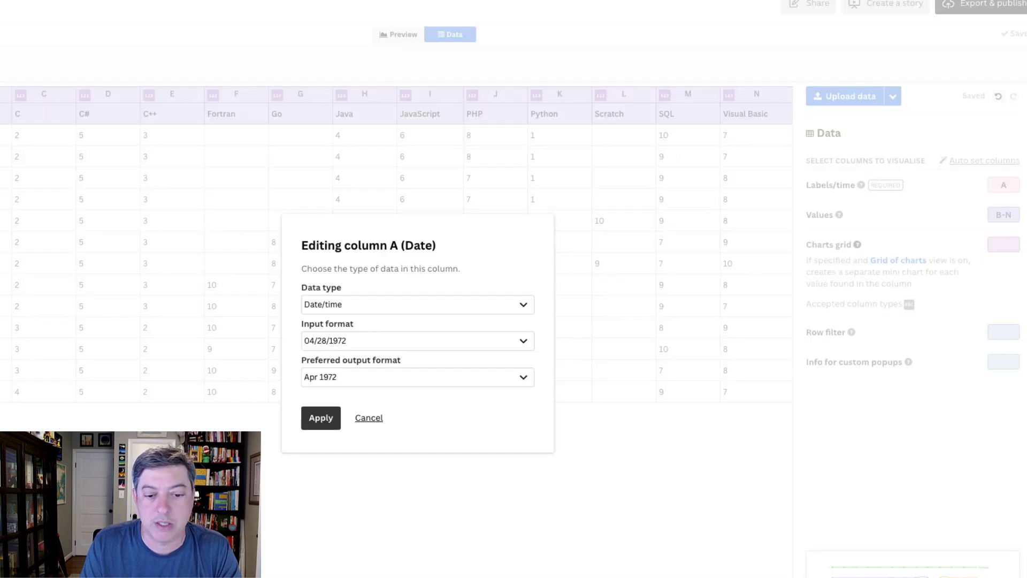
{"action": "left_click", "coordinate": [417, 377]}
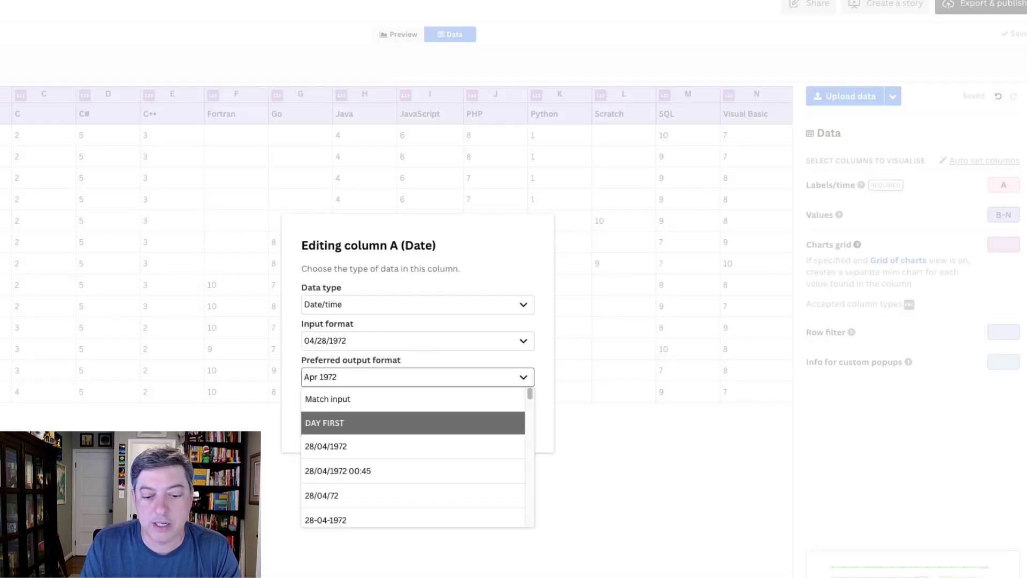
{"action": "scroll", "coordinate": [413, 454], "scroll_direction": "down", "scroll_amount": 5}
{"action": "scroll", "coordinate": [413, 455], "scroll_direction": "up", "scroll_amount": 3}
{"action": "scroll", "coordinate": [413, 454], "scroll_direction": "down", "scroll_amount": 1}
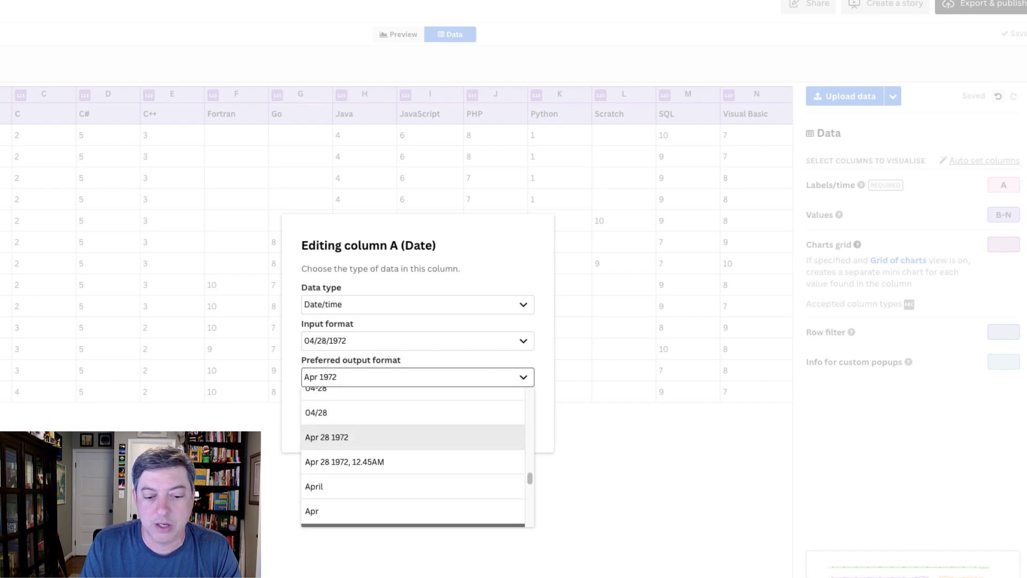
{"action": "left_click", "coordinate": [374, 423]}
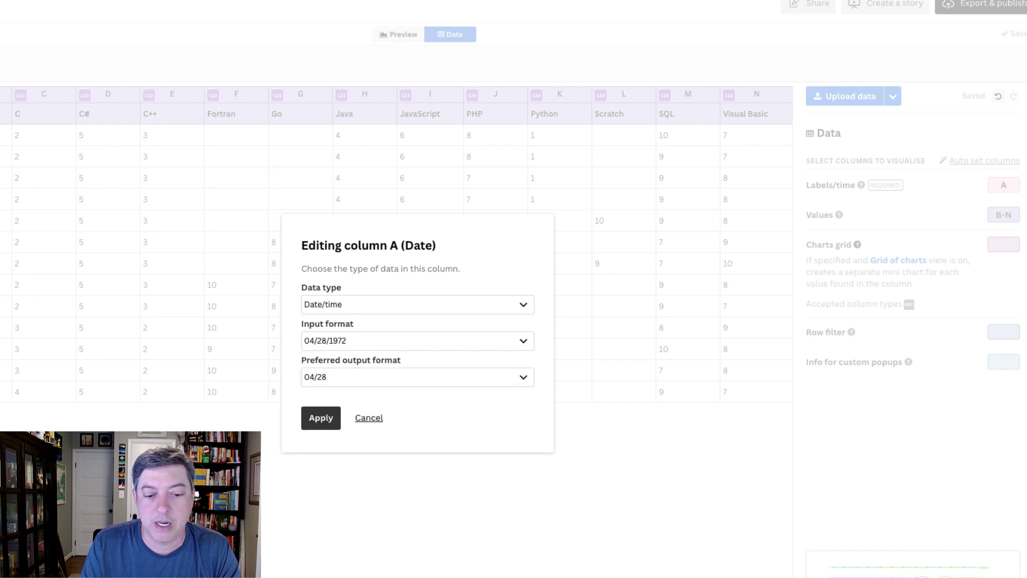
{"action": "key", "text": "Return"}
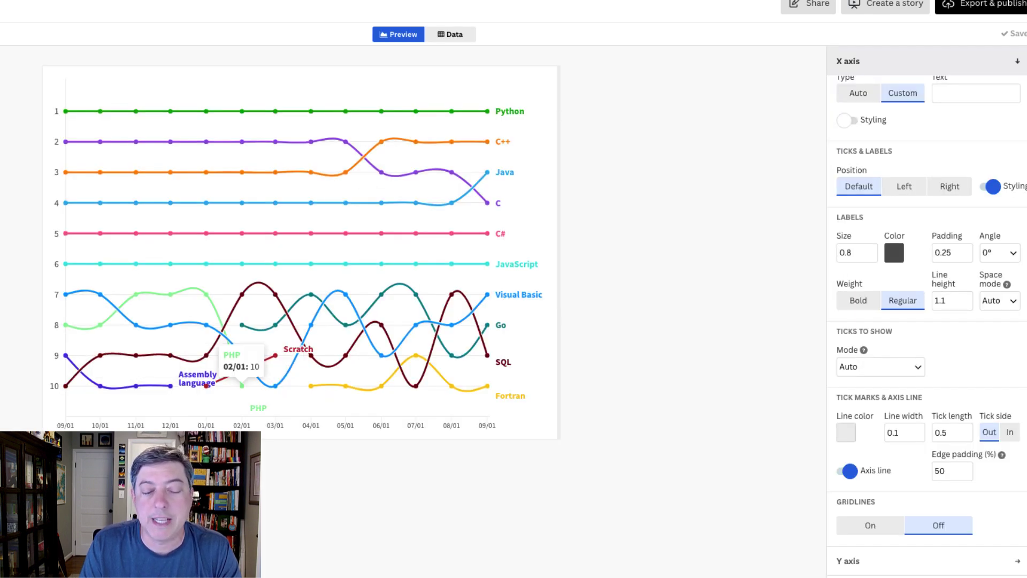
Step: Set the Date column's preferred output format to 04/1972 and check the dates on the chart
{"action": "left_click", "coordinate": [450, 34]}
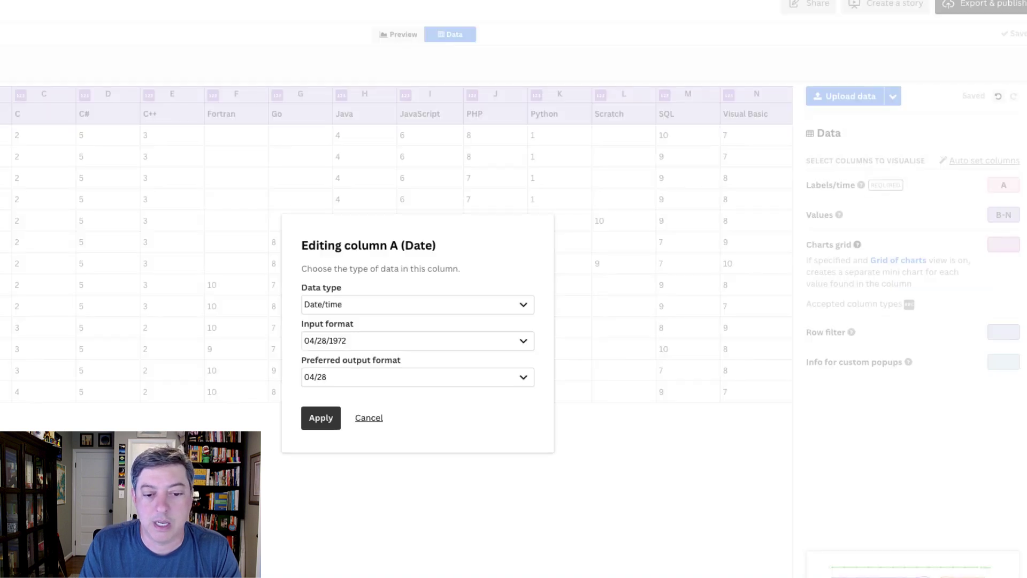
{"action": "left_click", "coordinate": [417, 377]}
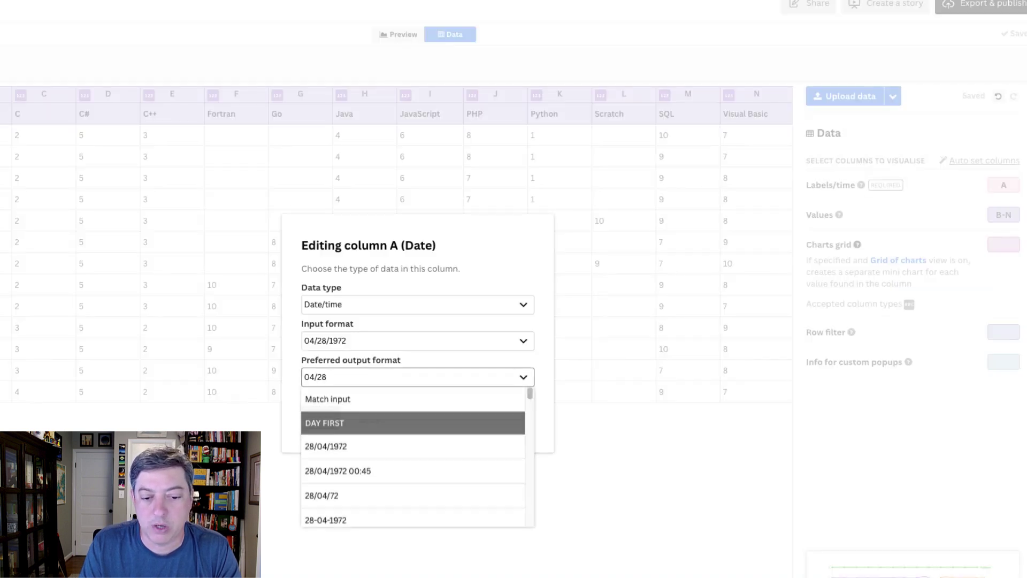
{"action": "scroll", "coordinate": [412, 457], "scroll_direction": "down", "scroll_amount": 5}
{"action": "scroll", "coordinate": [412, 459], "scroll_direction": "down", "scroll_amount": 3}
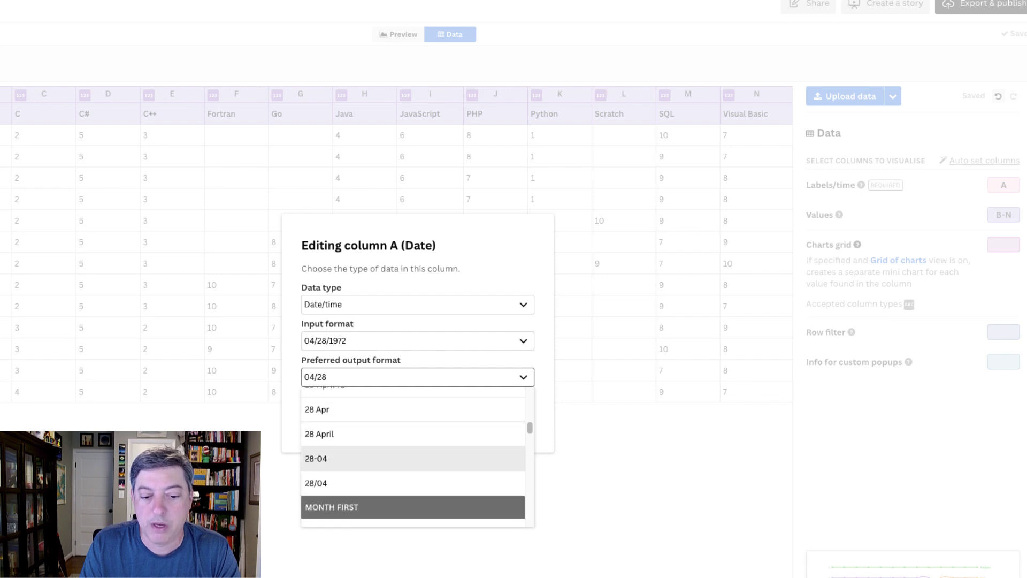
{"action": "scroll", "coordinate": [412, 459], "scroll_direction": "down", "scroll_amount": 4}
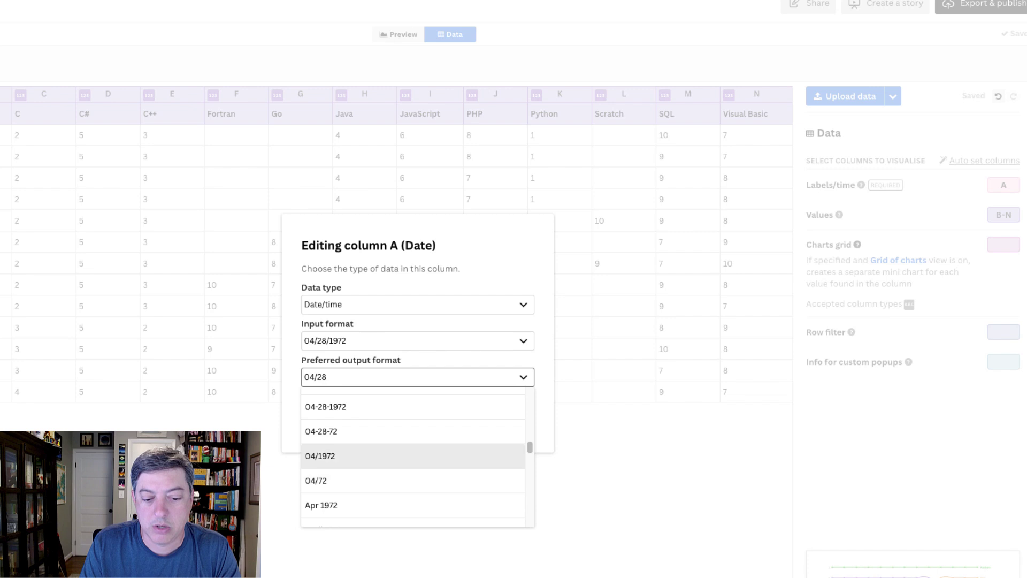
{"action": "left_click", "coordinate": [411, 456]}
{"action": "left_click", "coordinate": [321, 418]}
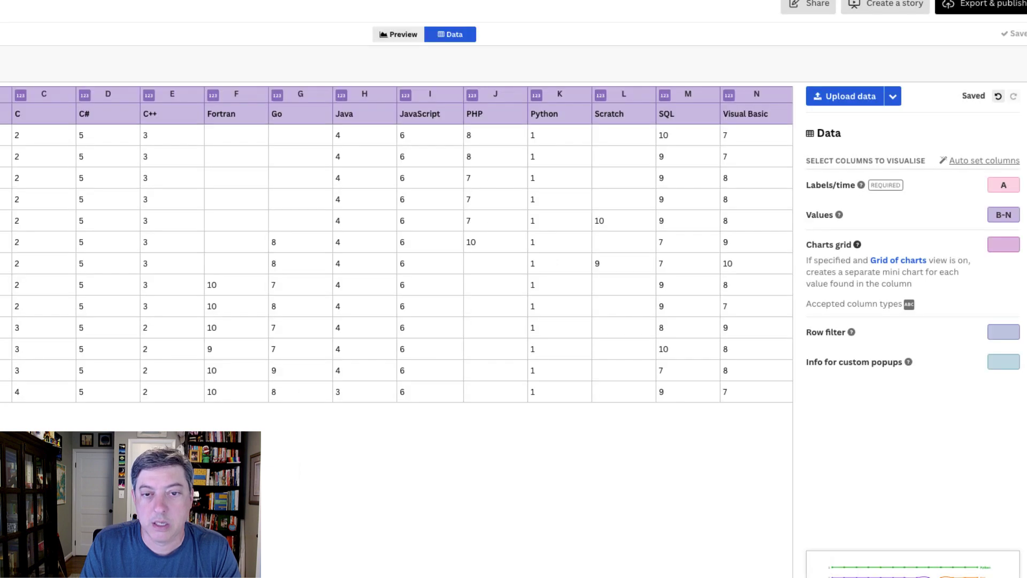
{"action": "left_click", "coordinate": [398, 34]}
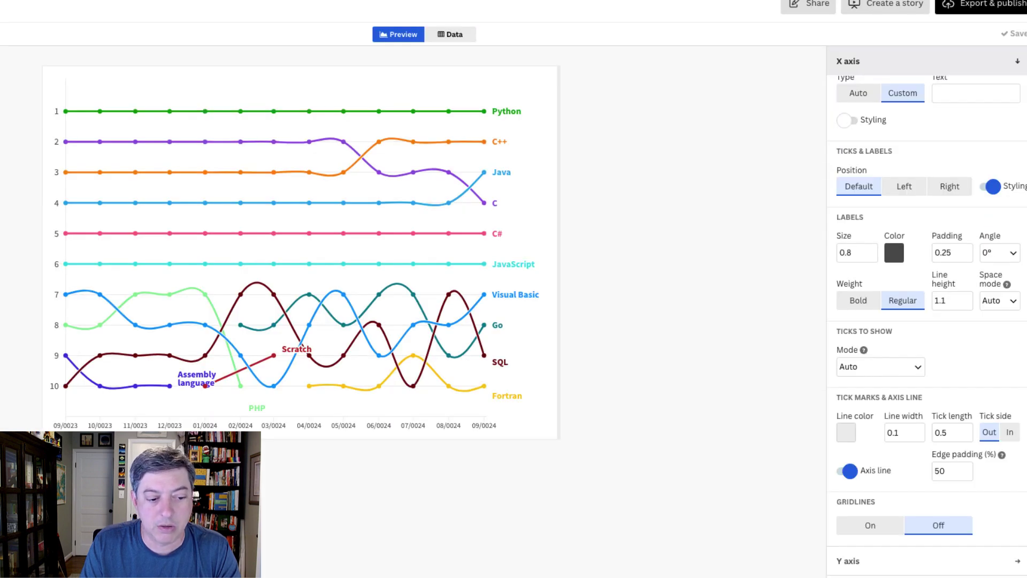
{"action": "mouse_move", "coordinate": [309, 385]}
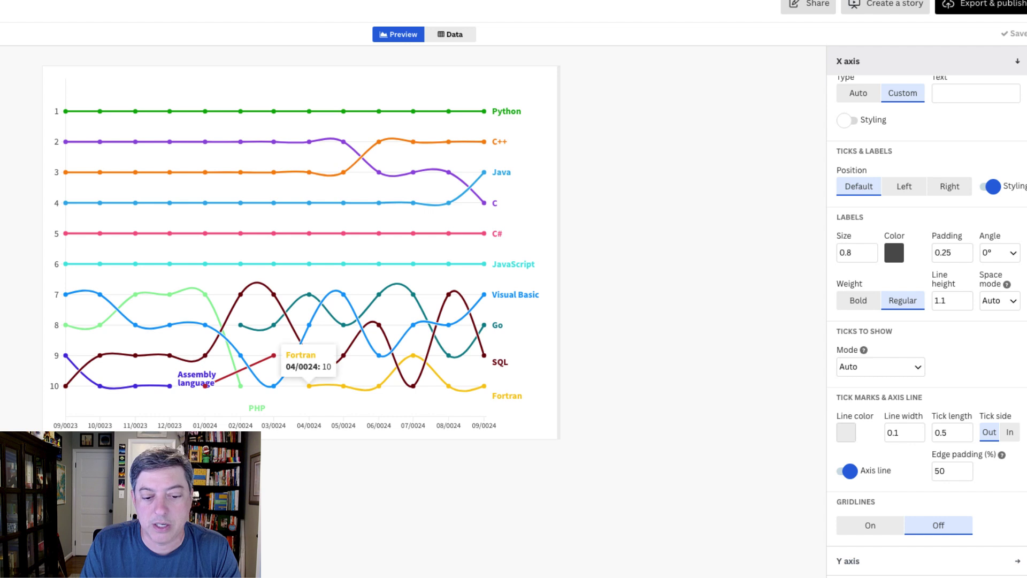
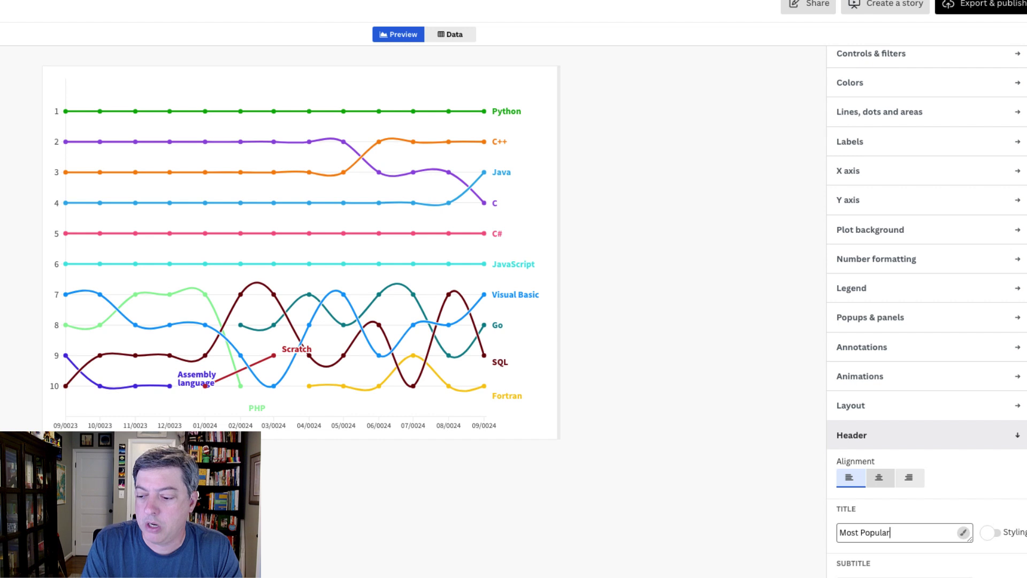
Step: Complete the chart's header title so it reads "Most popular coding languages since September 2023"
{"action": "key", "text": "BackSpace"}
{"action": "key", "text": "BackSpace"}
{"action": "key", "text": "BackSpace"}
{"action": "key", "text": "BackSpace"}
{"action": "key", "text": "BackSpace"}
{"action": "key", "text": "BackSpace"}
{"action": "key", "text": "BackSpace"}
{"action": "key", "text": "BackSpace"}
{"action": "type", "text": "popular coding languages"}
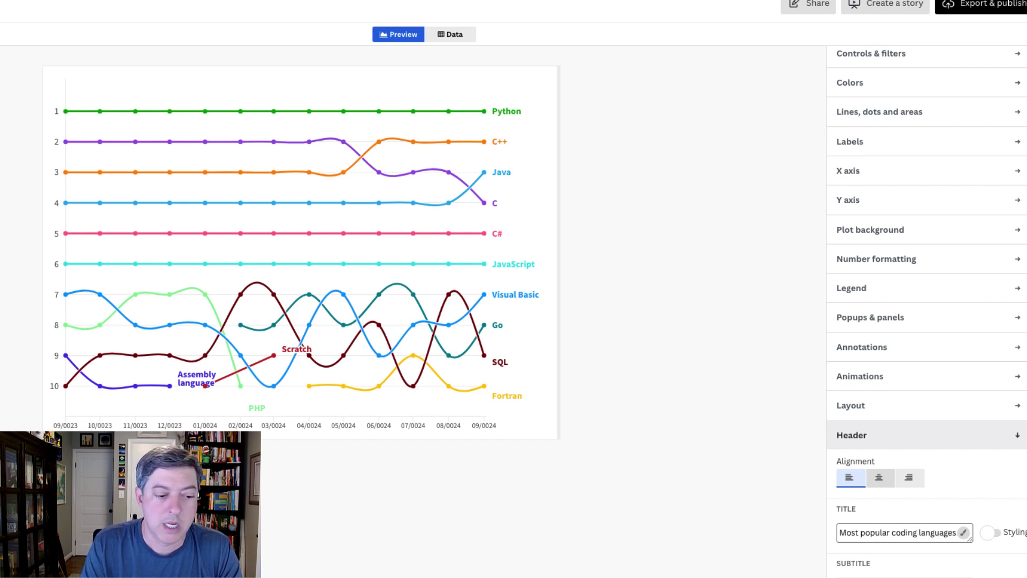
{"action": "type", "text": " since Septembe"}
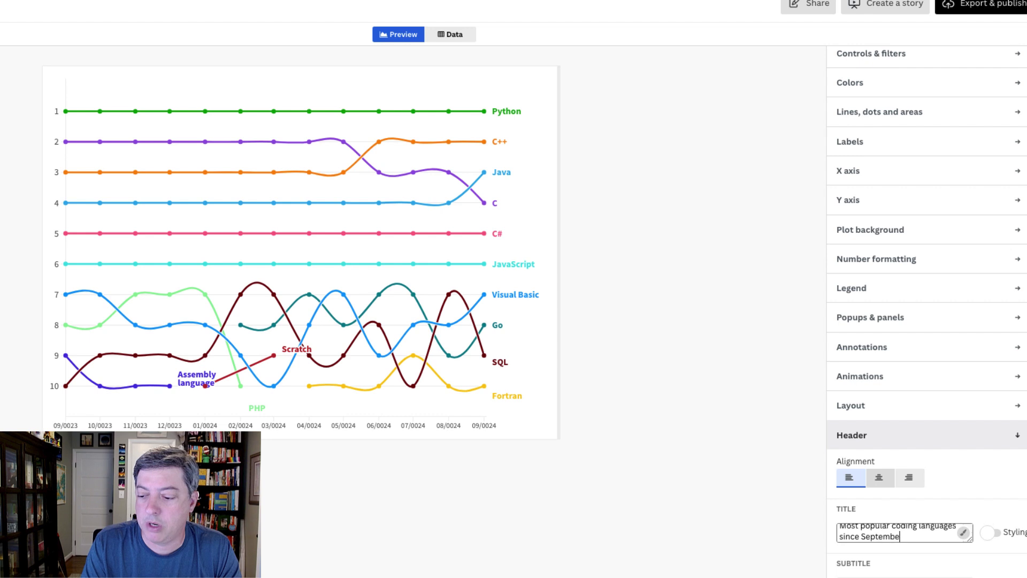
{"action": "type", "text": "r 2023"}
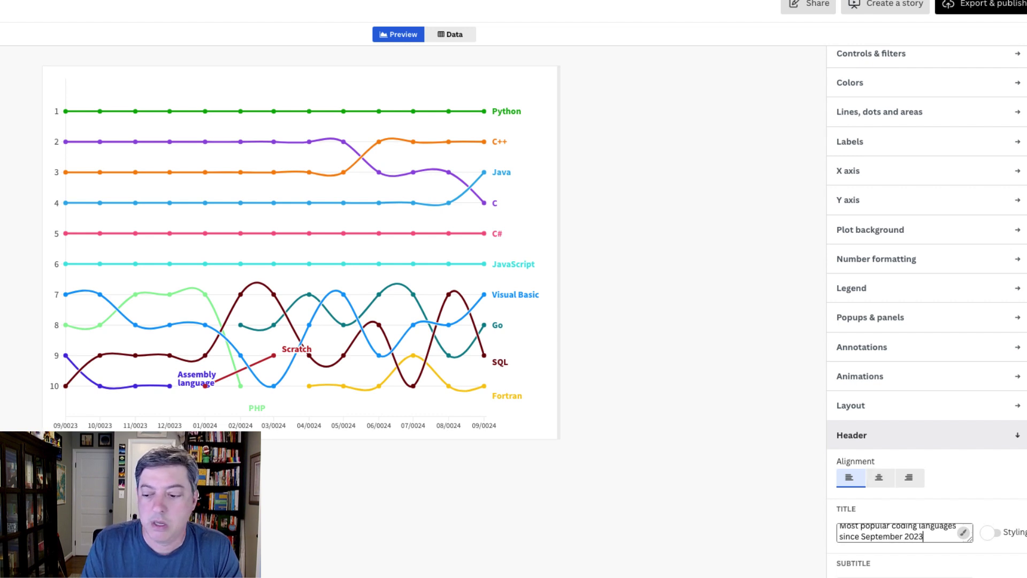
Step: Add "(Rank)" as the header text under the title and set the Y axis minimum to 1
{"action": "key", "text": "Tab"}
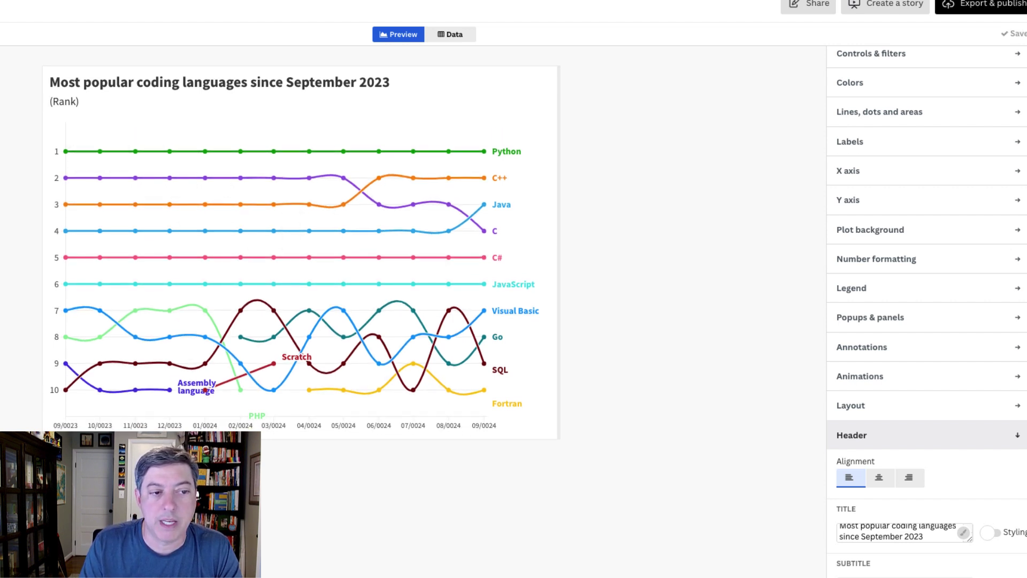
{"action": "left_click", "coordinate": [878, 199]}
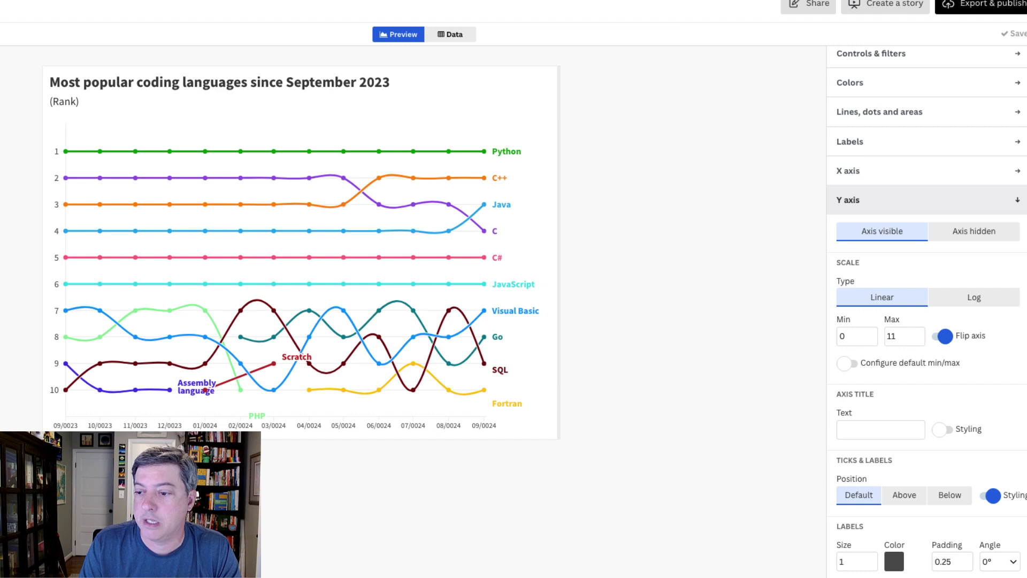
{"action": "double_click", "coordinate": [842, 336]}
{"action": "type", "text": "1"}
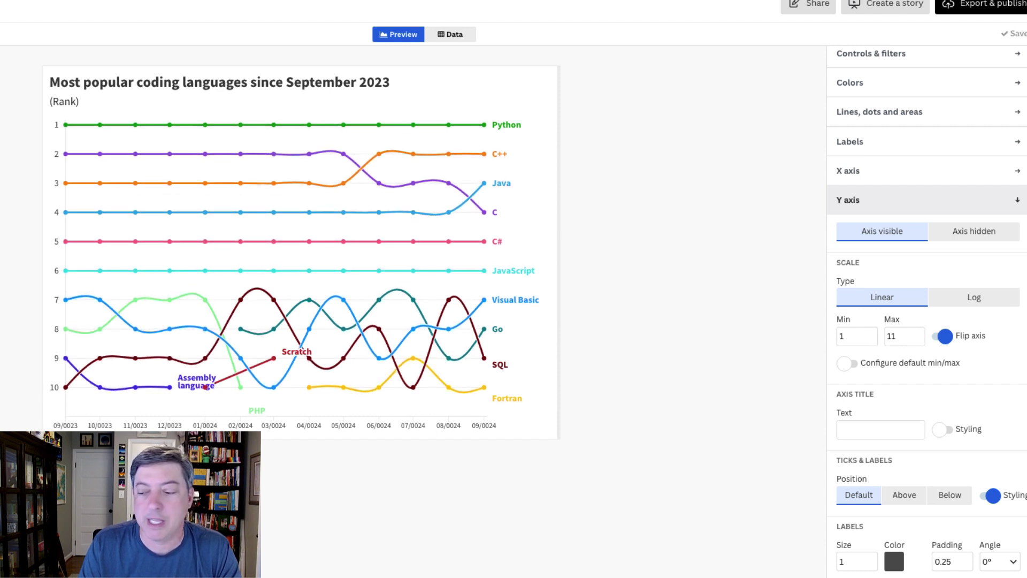
Step: Turn on styling for the "(Rank)" header text and set its custom size to 1.05
{"action": "scroll", "coordinate": [926, 311], "scroll_direction": "down", "scroll_amount": 10}
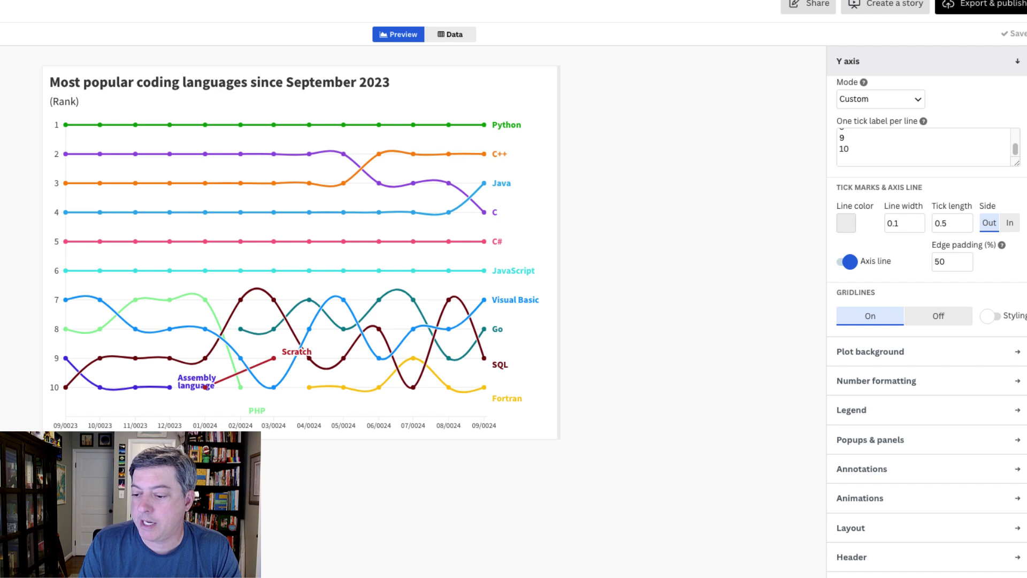
{"action": "left_click", "coordinate": [852, 557]}
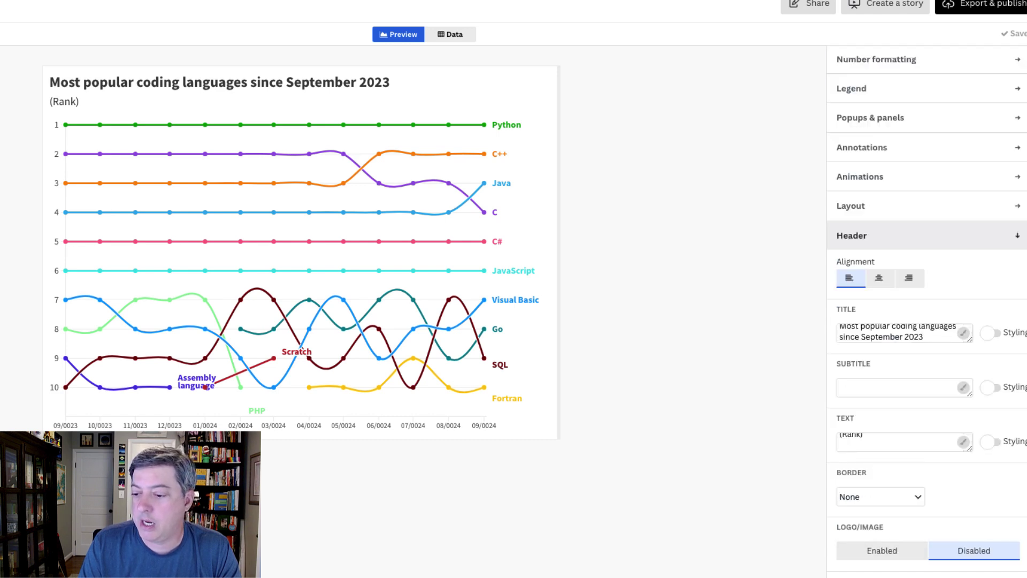
{"action": "left_click", "coordinate": [988, 441]}
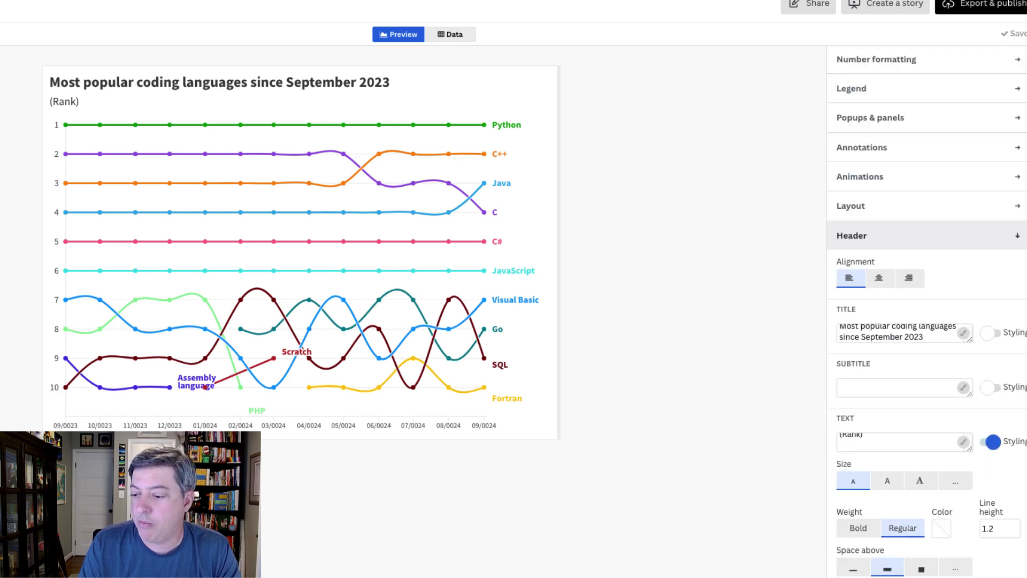
{"action": "left_click", "coordinate": [956, 481]}
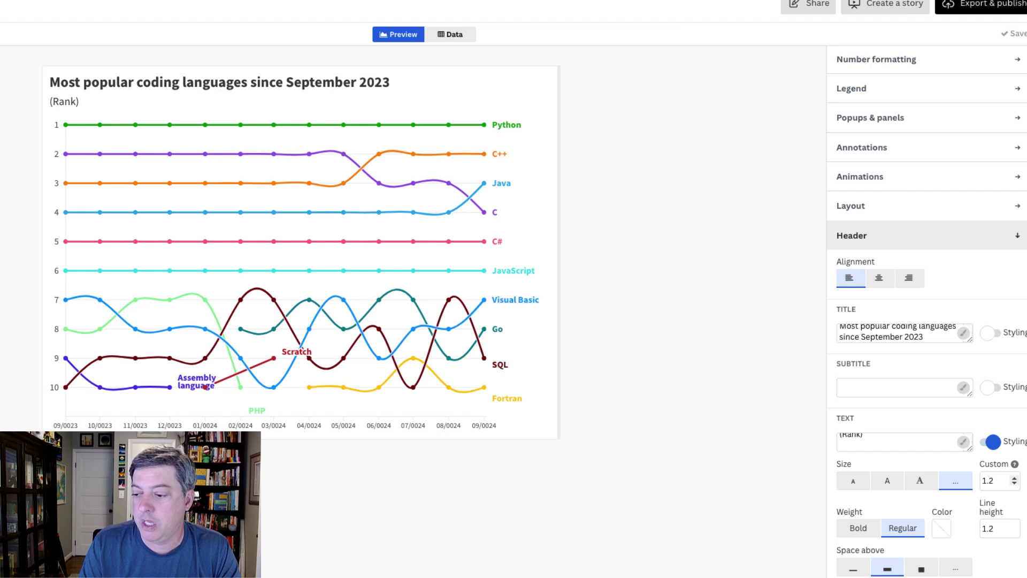
{"action": "left_click", "coordinate": [1014, 483]}
{"action": "key", "text": "Down"}
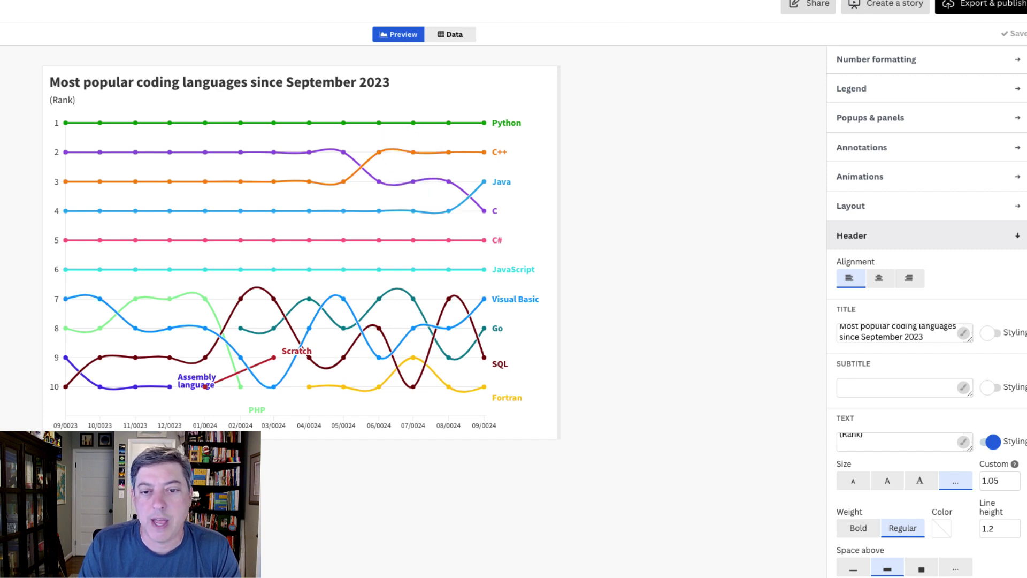
Step: Switch to the Excel workbook, clear the old copy selection and locate the ranking table with the Date column
{"action": "mouse_move", "coordinate": [448, 123]}
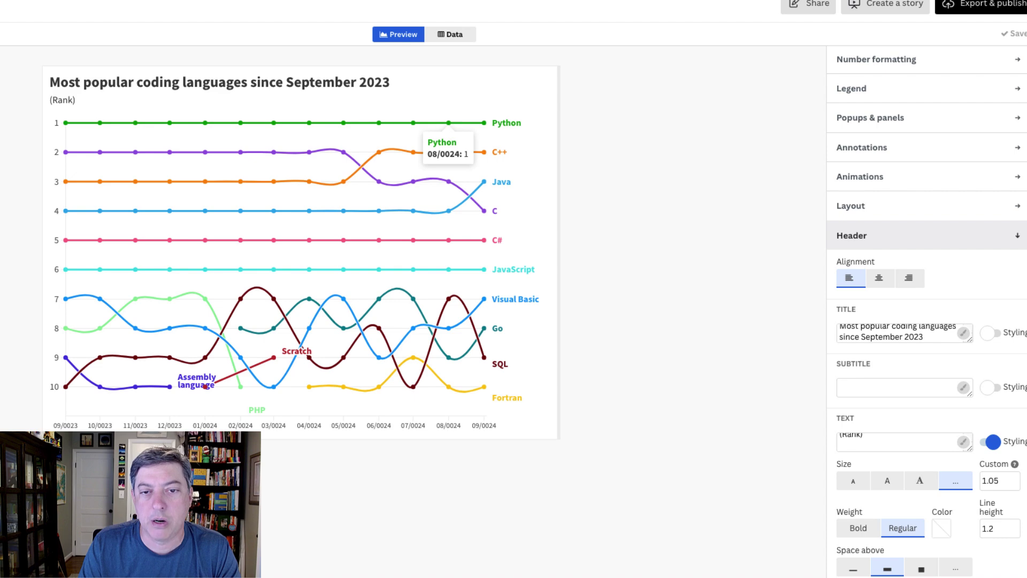
{"action": "left_click", "coordinate": [449, 34]}
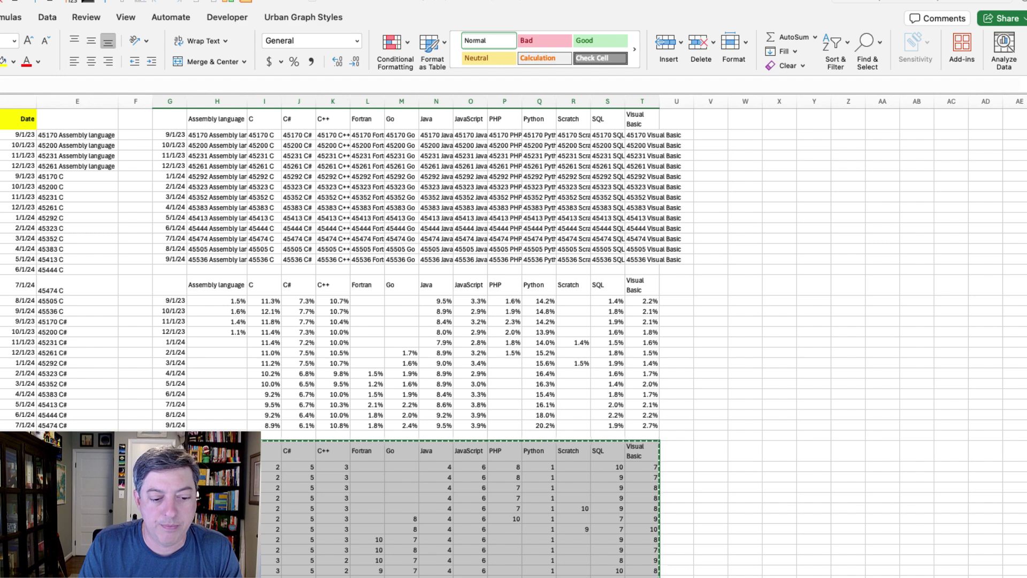
{"action": "left_click", "coordinate": [136, 450]}
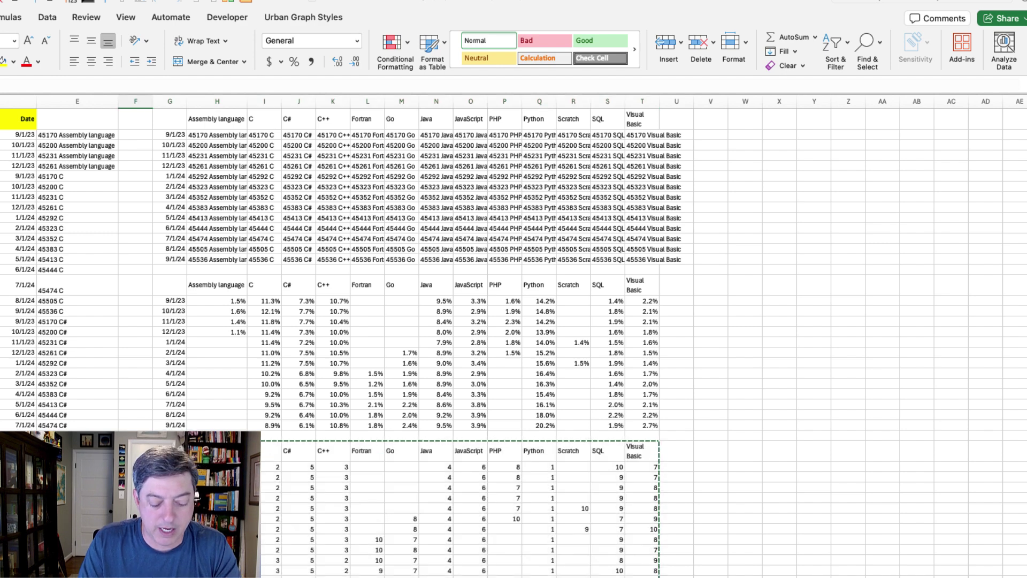
{"action": "key", "text": "Escape"}
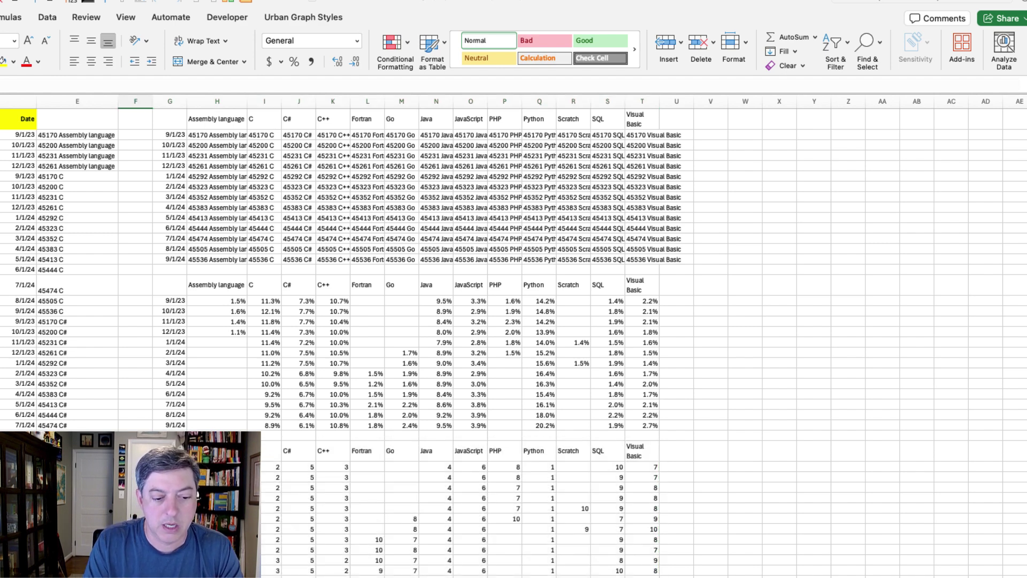
{"action": "scroll", "coordinate": [514, 343], "scroll_direction": "down", "scroll_amount": 5}
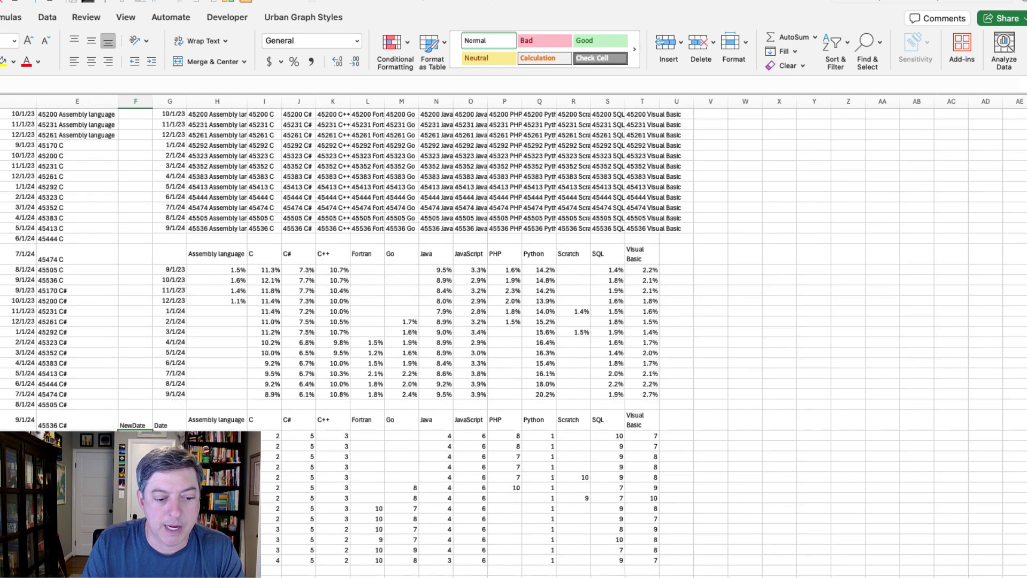
{"action": "scroll", "coordinate": [514, 343], "scroll_direction": "down", "scroll_amount": 2}
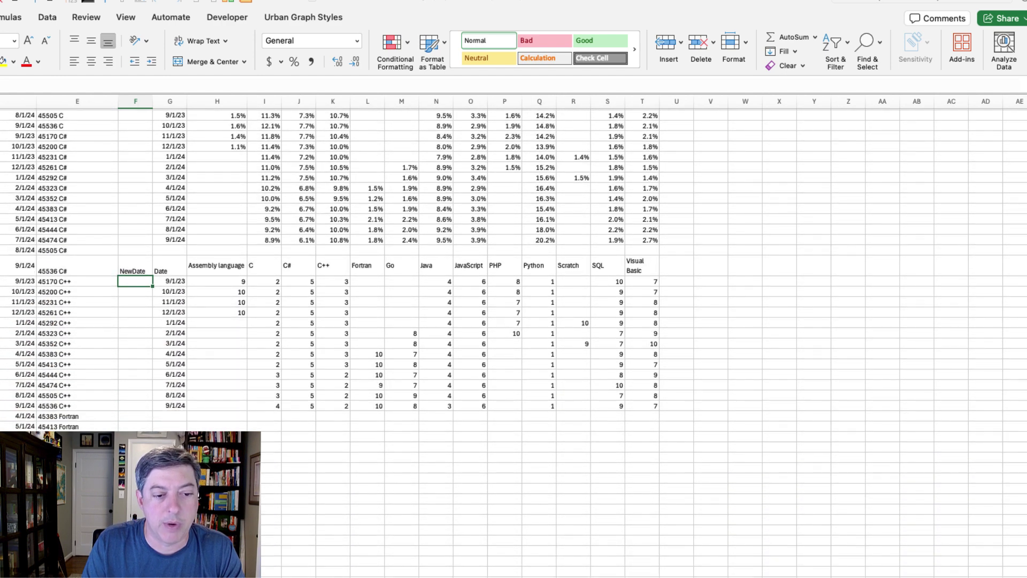
Step: Format the thirteen dates in the ranking table's Date column with the 3/14/2012 date type
{"action": "left_click", "coordinate": [169, 281]}
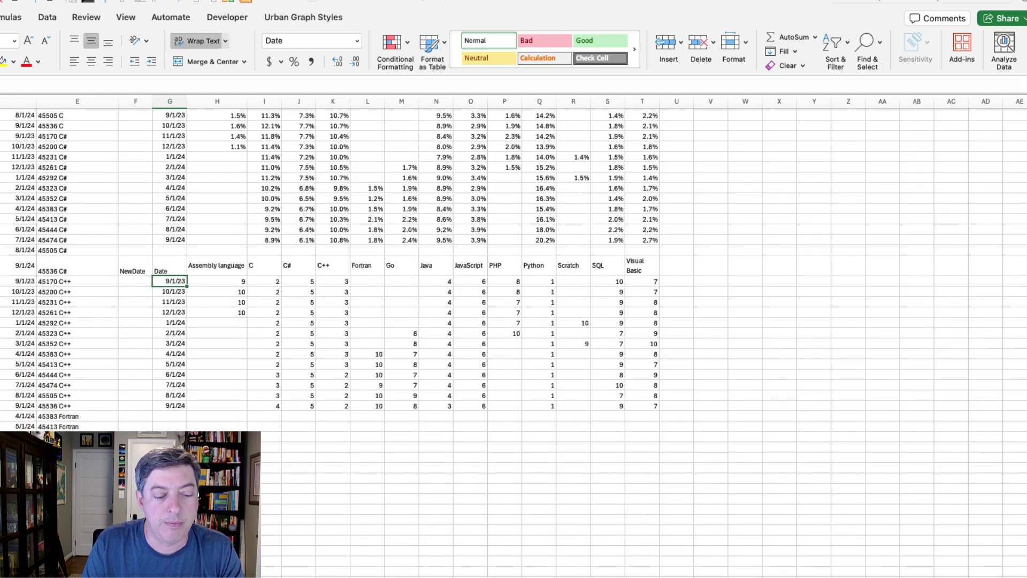
{"action": "key", "text": "shift+Down"}
{"action": "key", "text": "shift+Down"}
{"action": "key", "text": "shift+Down"}
{"action": "key", "text": "shift+Down"}
{"action": "key", "text": "shift+Down"}
{"action": "key", "text": "shift+Down"}
{"action": "key", "text": "shift+Down"}
{"action": "key", "text": "shift+Down"}
{"action": "key", "text": "shift+Down"}
{"action": "key", "text": "shift+Down"}
{"action": "key", "text": "shift+Down"}
{"action": "key", "text": "shift+Down"}
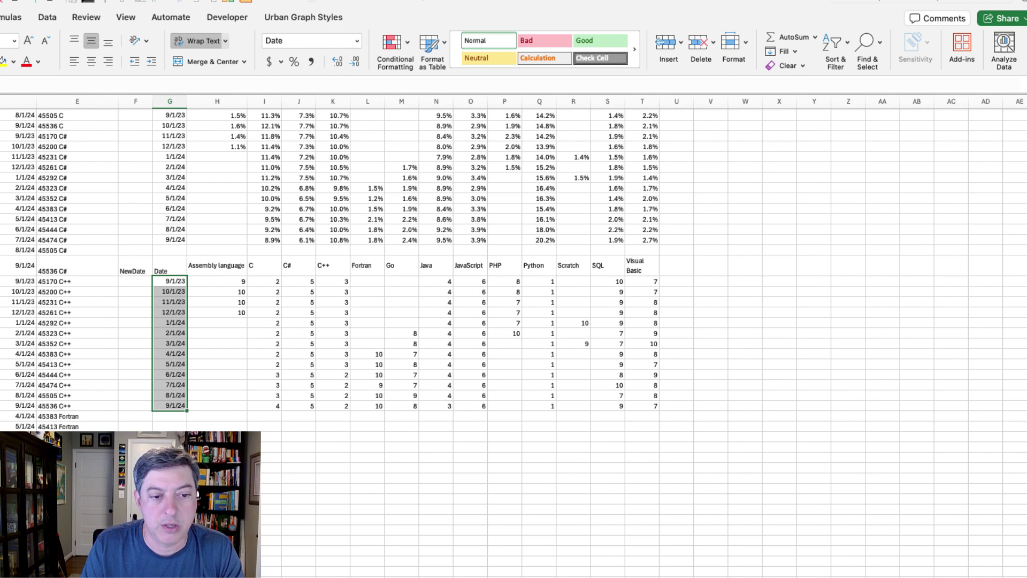
{"action": "key", "text": "super+1"}
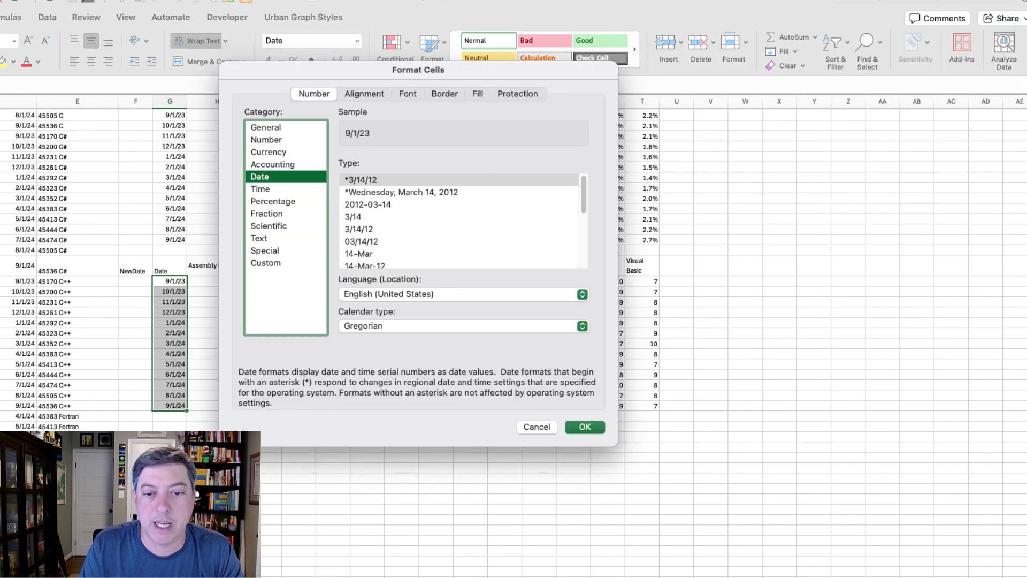
{"action": "key", "text": "Tab"}
{"action": "key", "text": "Down"}
{"action": "key", "text": "Down"}
{"action": "key", "text": "Down"}
{"action": "key", "text": "Down"}
{"action": "key", "text": "Down"}
{"action": "key", "text": "Down"}
{"action": "key", "text": "Down"}
{"action": "key", "text": "Down"}
{"action": "key", "text": "Down"}
{"action": "key", "text": "Down"}
{"action": "key", "text": "Down"}
{"action": "key", "text": "Down"}
{"action": "key", "text": "Down"}
{"action": "key", "text": "Down"}
{"action": "key", "text": "Down"}
{"action": "key", "text": "Down"}
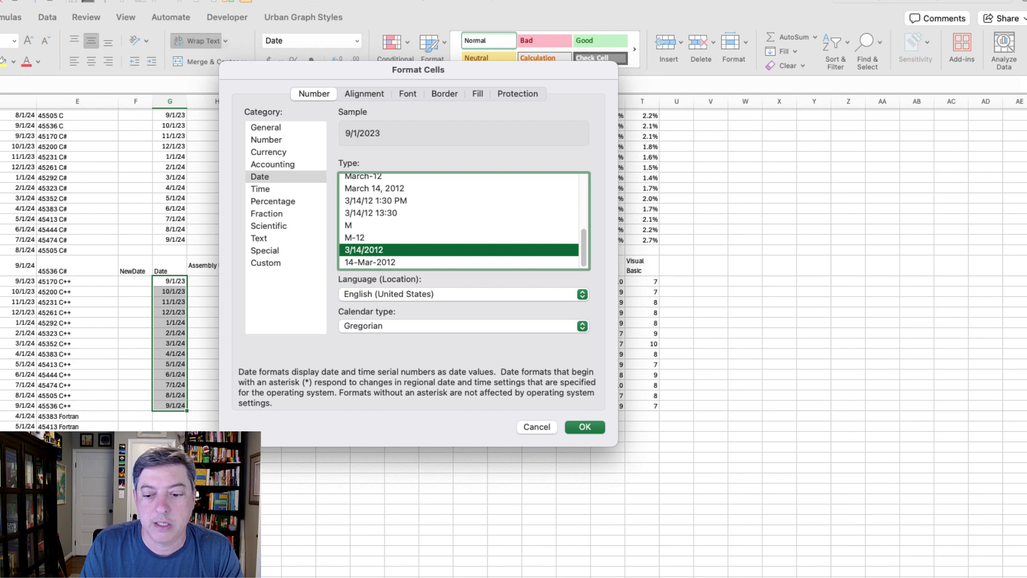
{"action": "key", "text": "Return"}
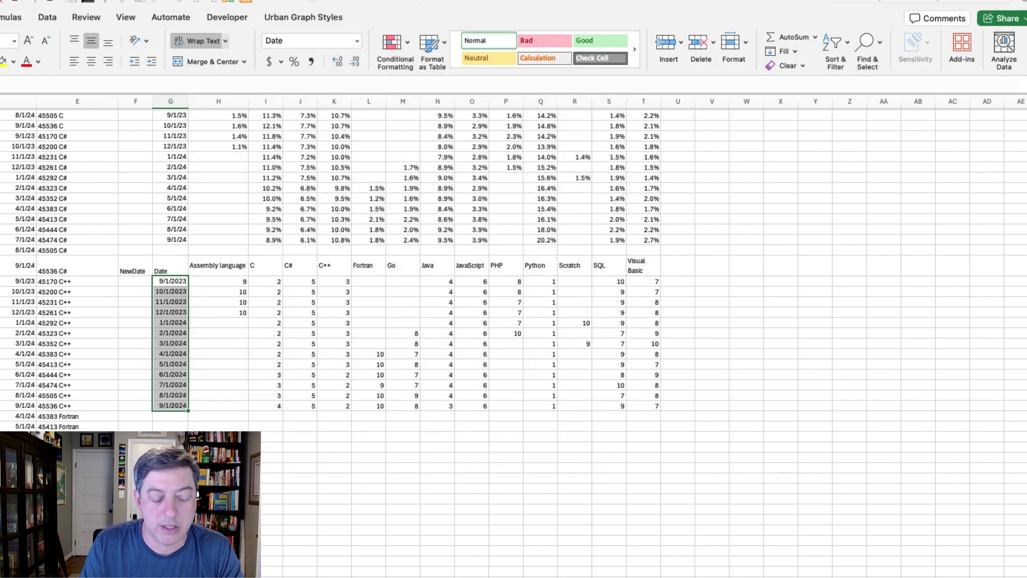
Step: Copy the reformatted dates into the Date column of the Flourish data sheet and preview the chart
{"action": "key", "text": "super+c"}
{"action": "key", "text": "super+Tab"}
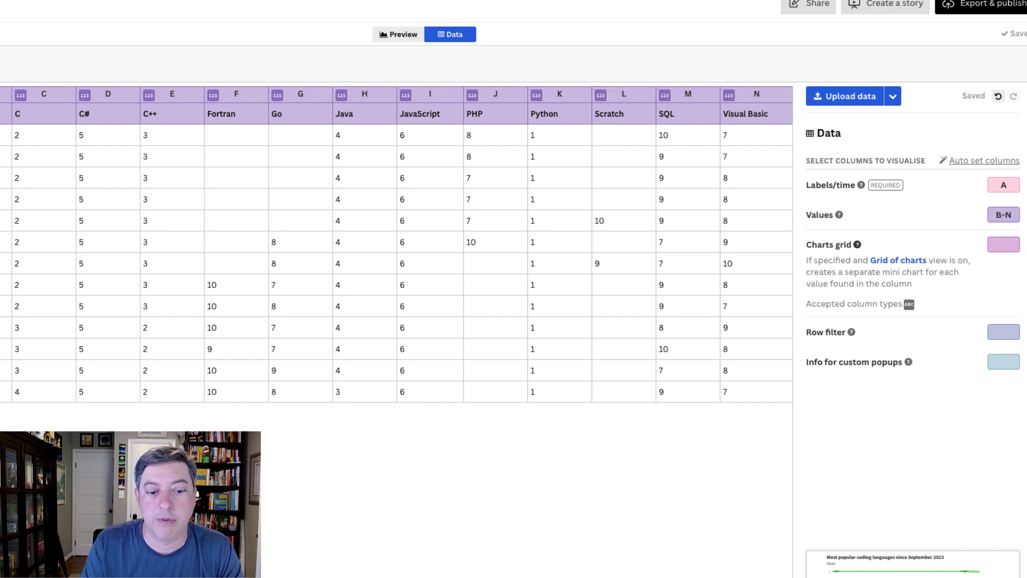
{"action": "left_click", "coordinate": [399, 34]}
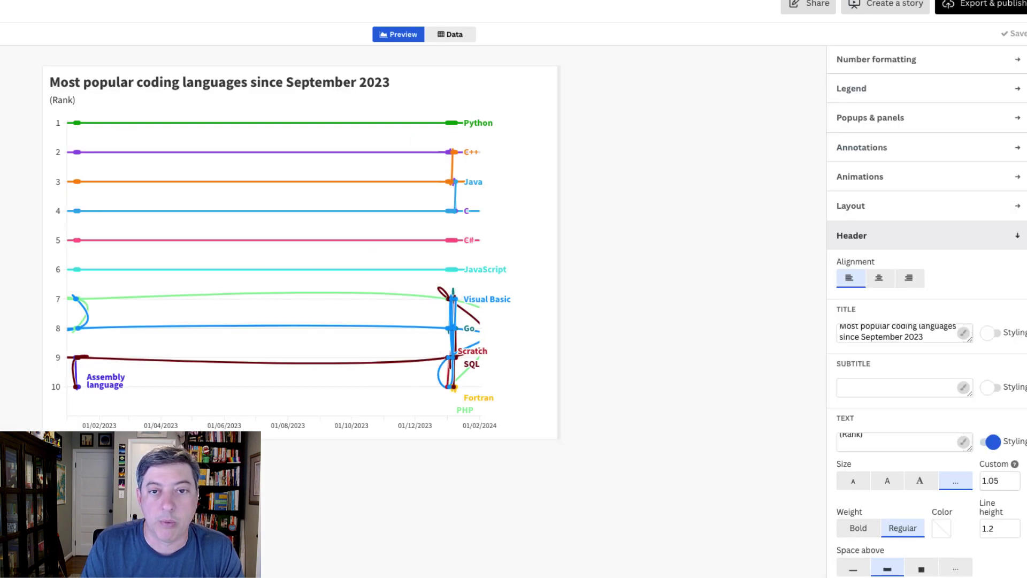
Step: Set the Date column's input format to the month-first option 04/28/1972
{"action": "left_click", "coordinate": [450, 34]}
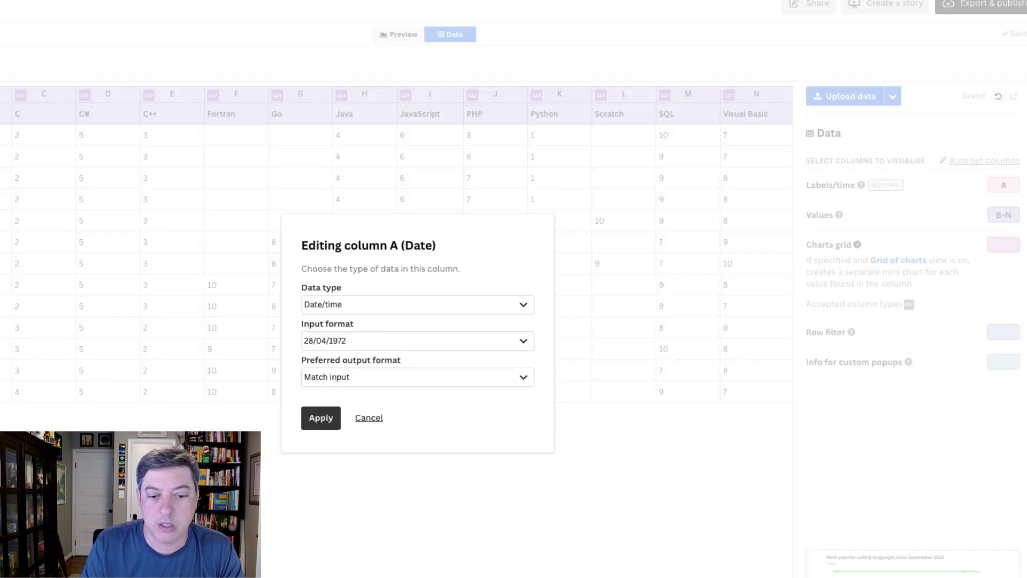
{"action": "left_click", "coordinate": [417, 341]}
{"action": "scroll", "coordinate": [412, 417], "scroll_direction": "down", "scroll_amount": 5}
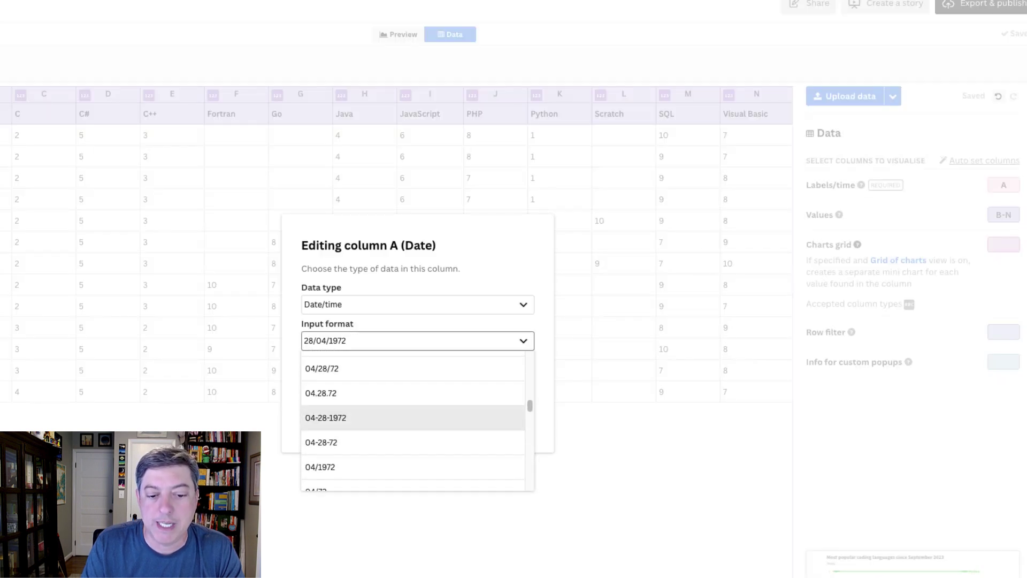
{"action": "scroll", "coordinate": [414, 417], "scroll_direction": "up", "scroll_amount": 2}
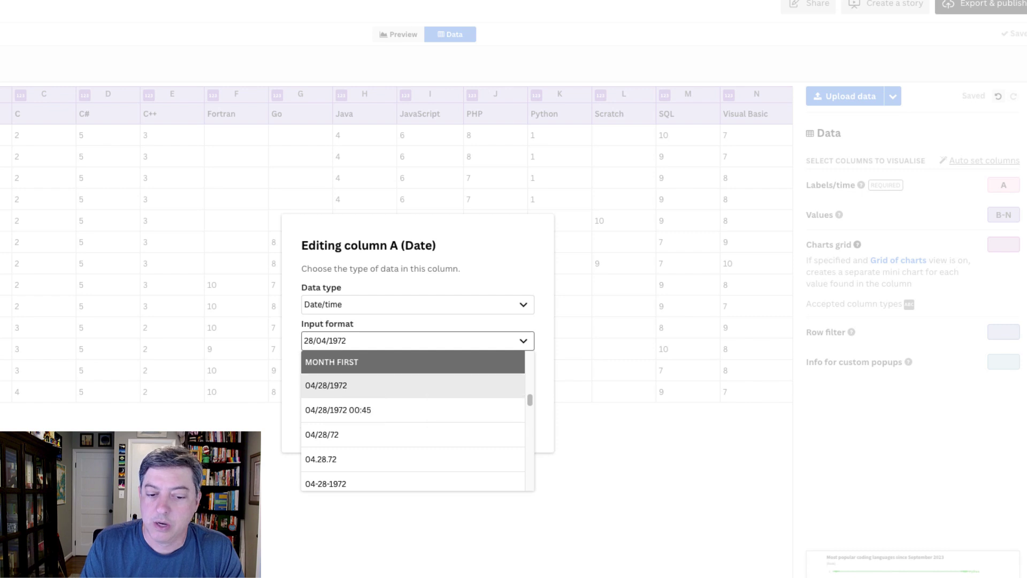
{"action": "left_click", "coordinate": [342, 385]}
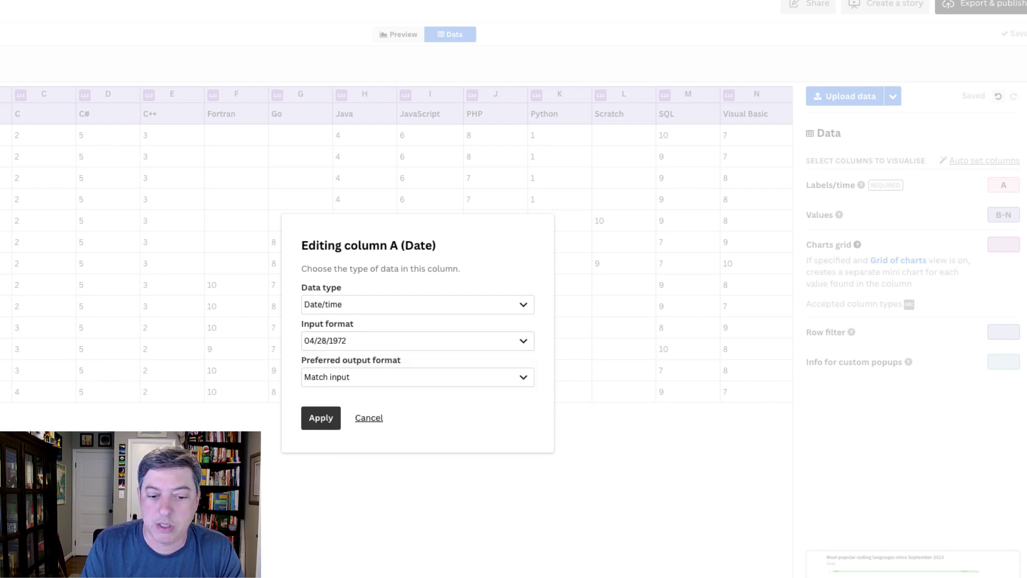
Step: Set the Date column's preferred output format to 04/1972, apply it and preview the chart
{"action": "left_click", "coordinate": [412, 376]}
{"action": "scroll", "coordinate": [412, 444], "scroll_direction": "down", "scroll_amount": 6}
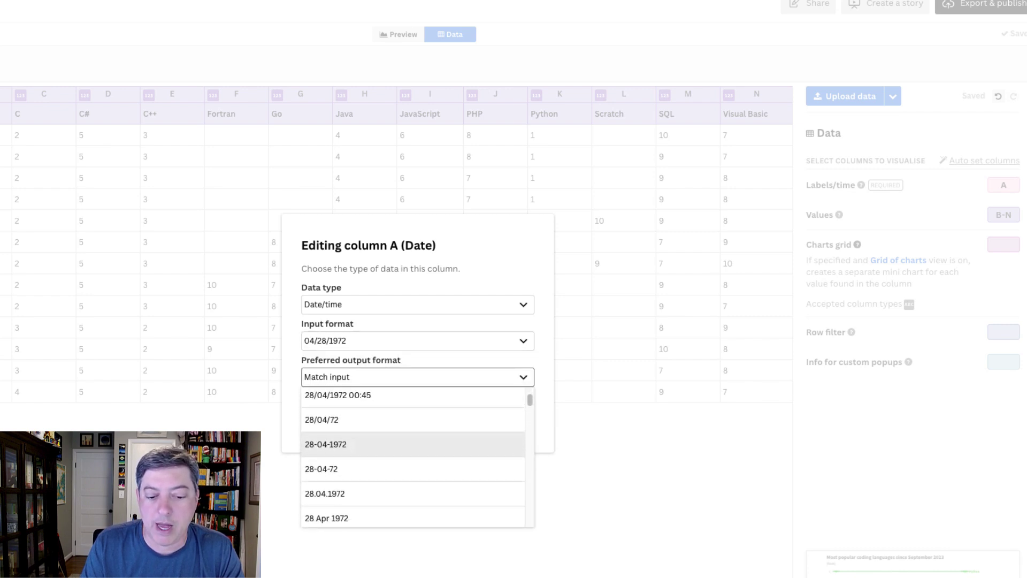
{"action": "scroll", "coordinate": [411, 444], "scroll_direction": "down", "scroll_amount": 10}
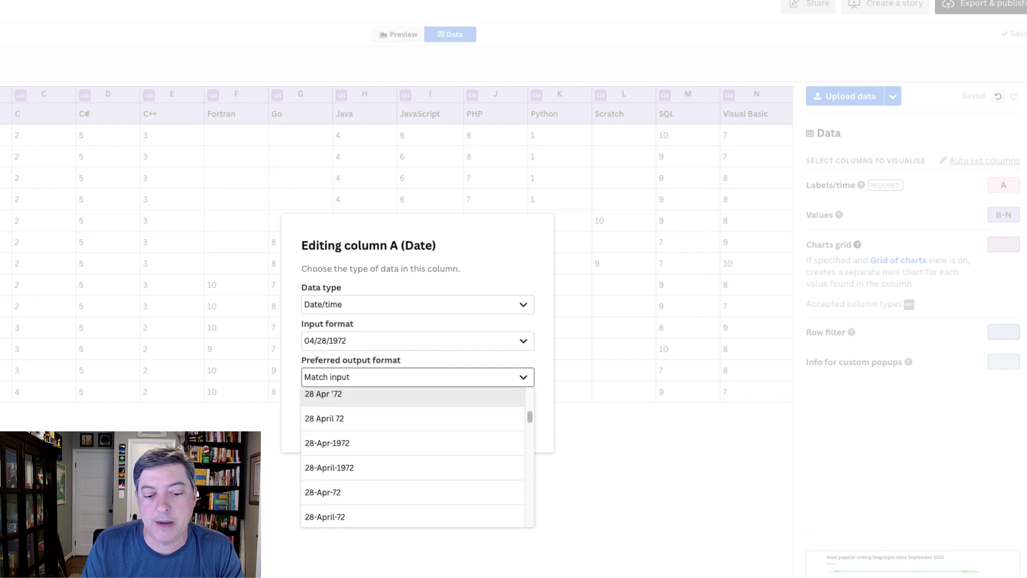
{"action": "scroll", "coordinate": [412, 444], "scroll_direction": "down", "scroll_amount": 5}
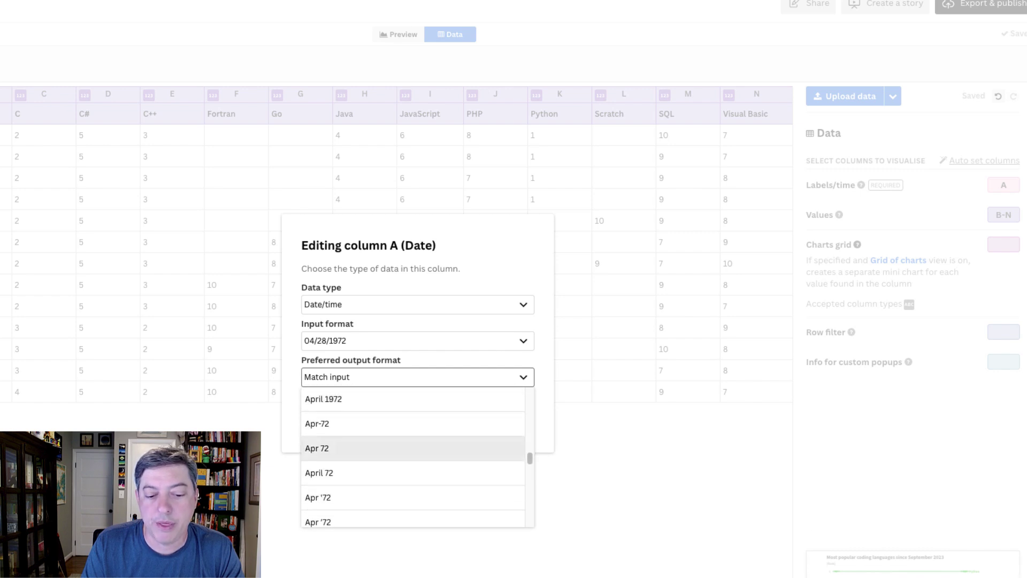
{"action": "scroll", "coordinate": [412, 465], "scroll_direction": "down", "scroll_amount": 1}
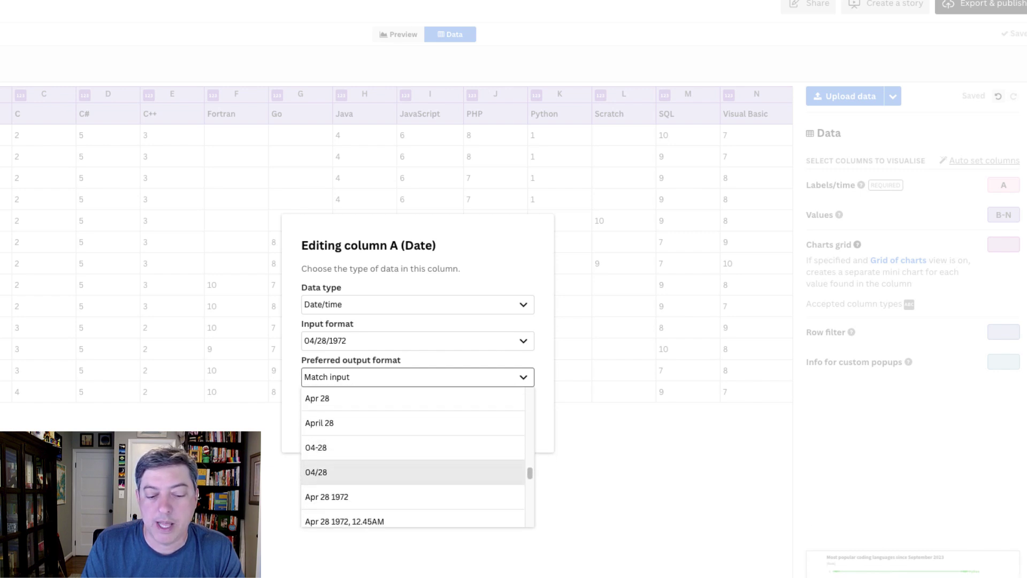
{"action": "scroll", "coordinate": [412, 465], "scroll_direction": "down", "scroll_amount": 5}
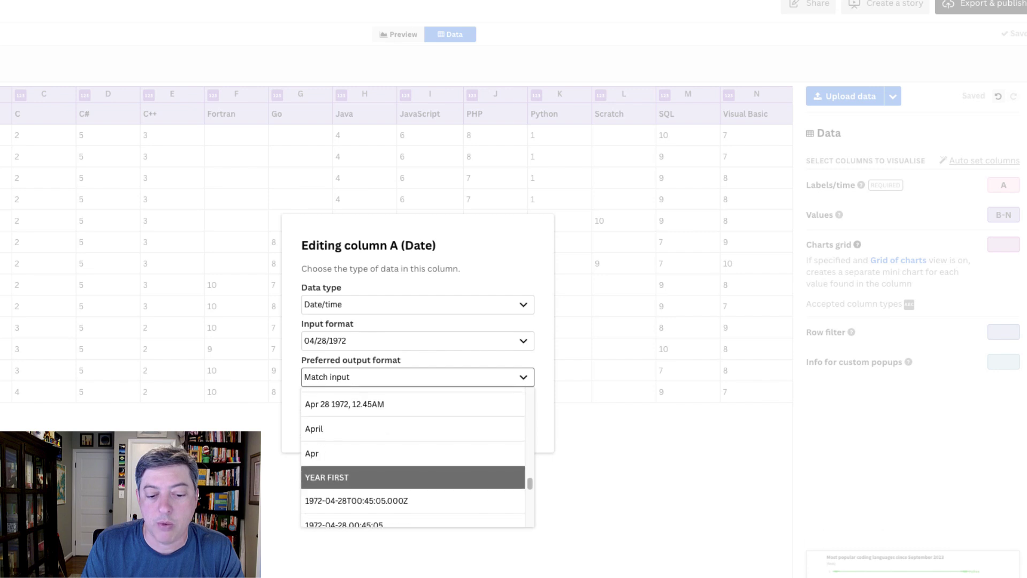
{"action": "scroll", "coordinate": [412, 460], "scroll_direction": "up", "scroll_amount": 5}
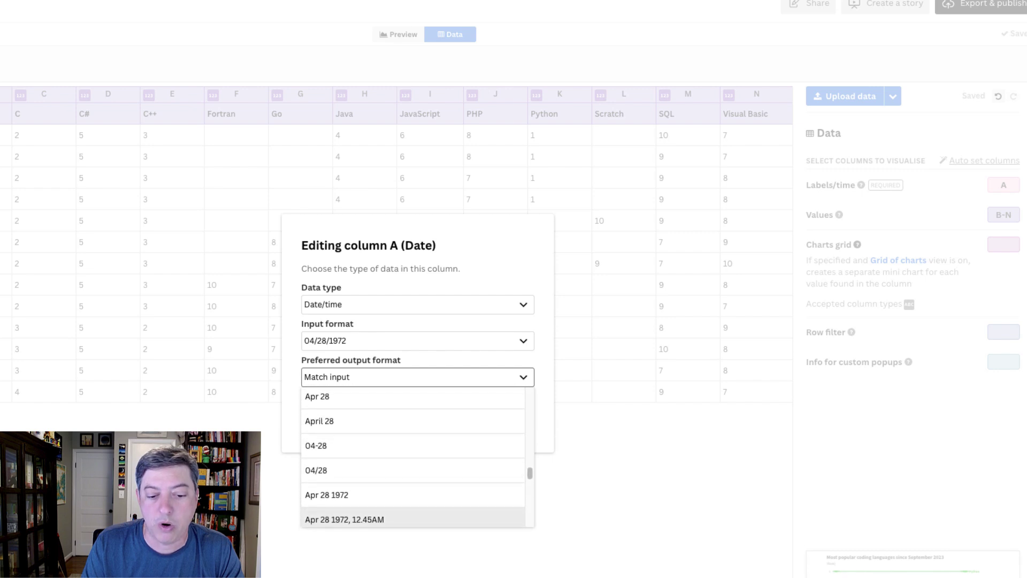
{"action": "scroll", "coordinate": [412, 460], "scroll_direction": "up", "scroll_amount": 5}
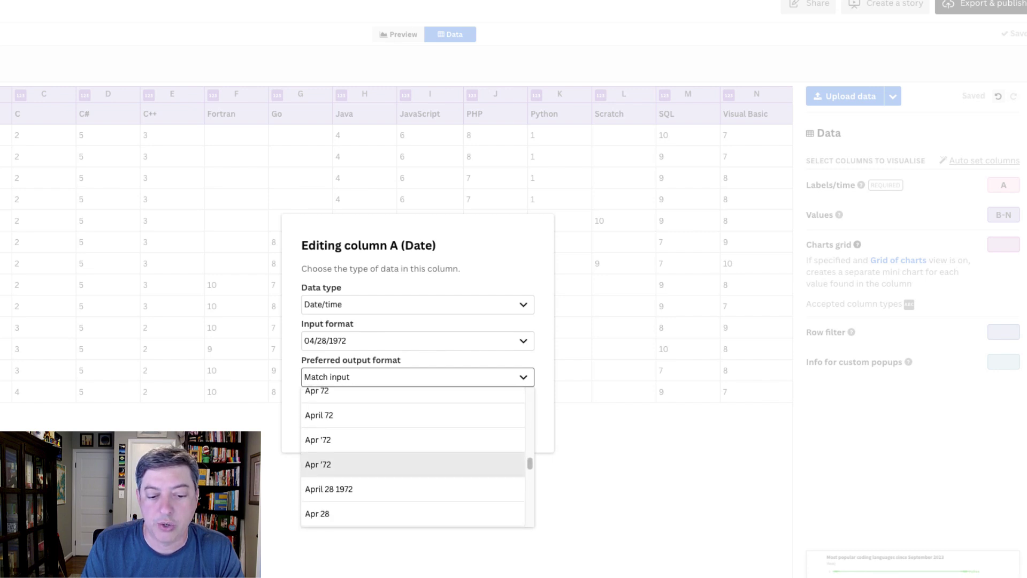
{"action": "scroll", "coordinate": [412, 460], "scroll_direction": "up", "scroll_amount": 4}
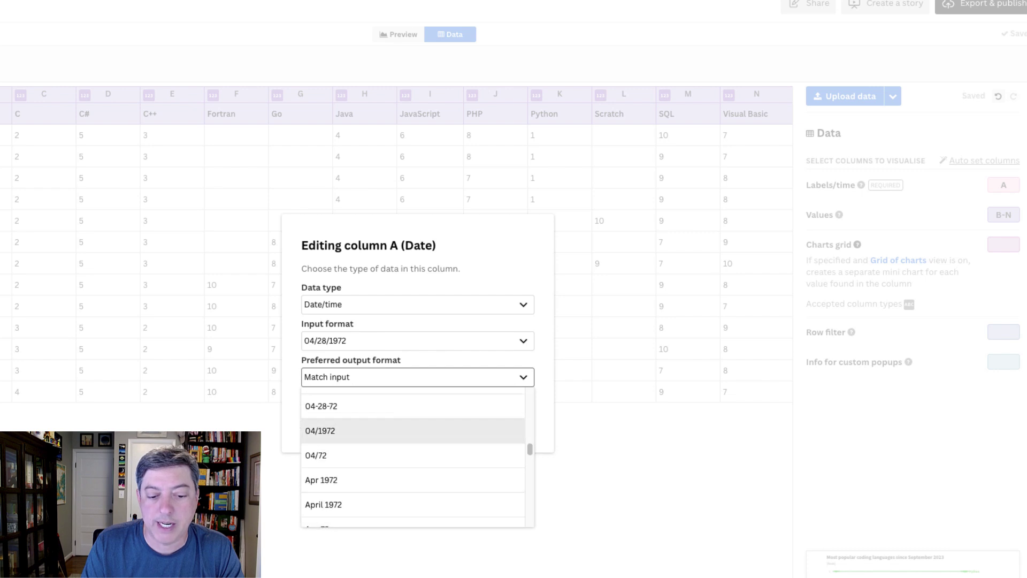
{"action": "left_click", "coordinate": [320, 431]}
{"action": "left_click", "coordinate": [321, 418]}
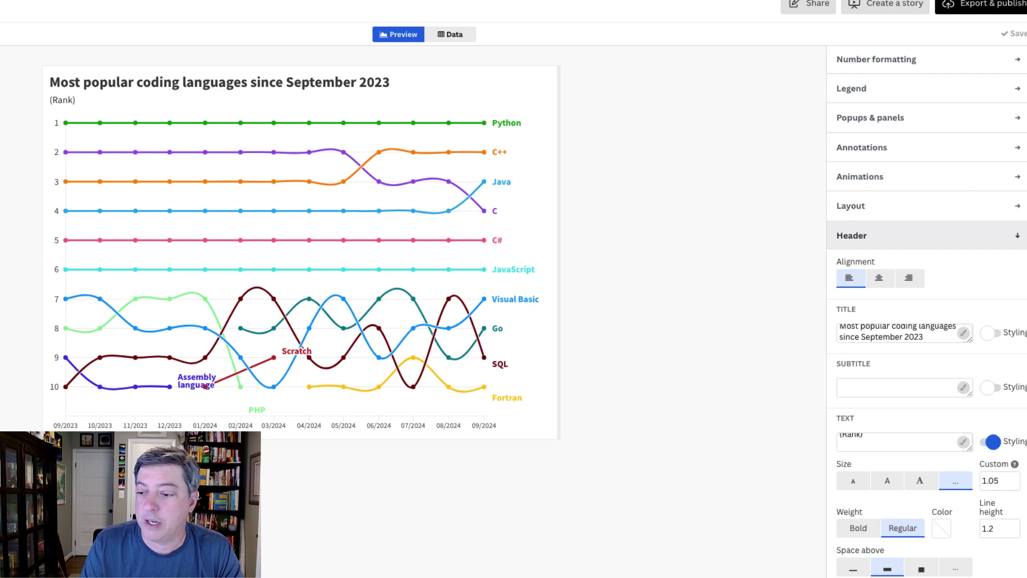
Step: Slightly enlarge the date labels on the X axis and review the language labels at the line ends
{"action": "left_click", "coordinate": [849, 248]}
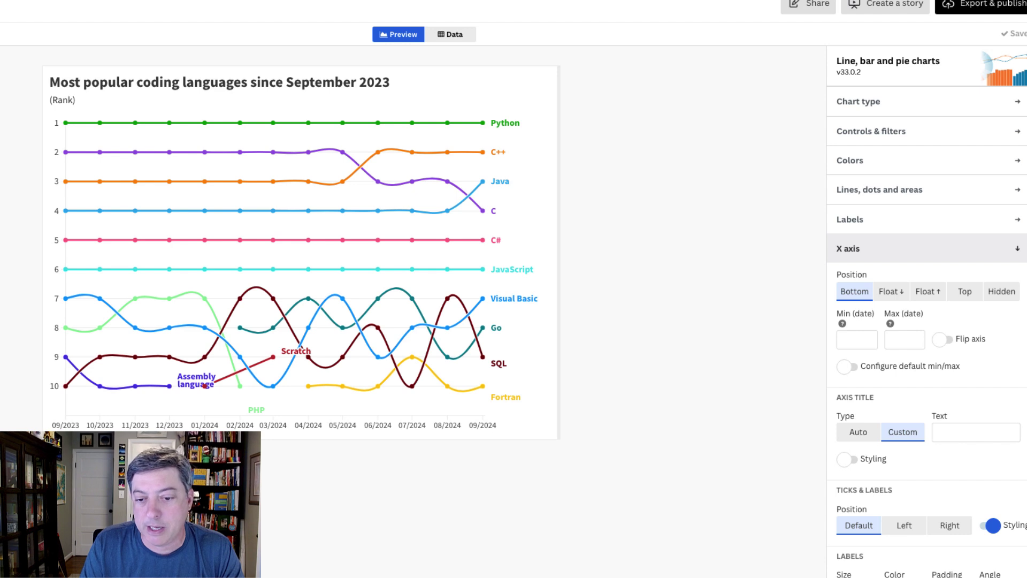
{"action": "double_click", "coordinate": [512, 269]}
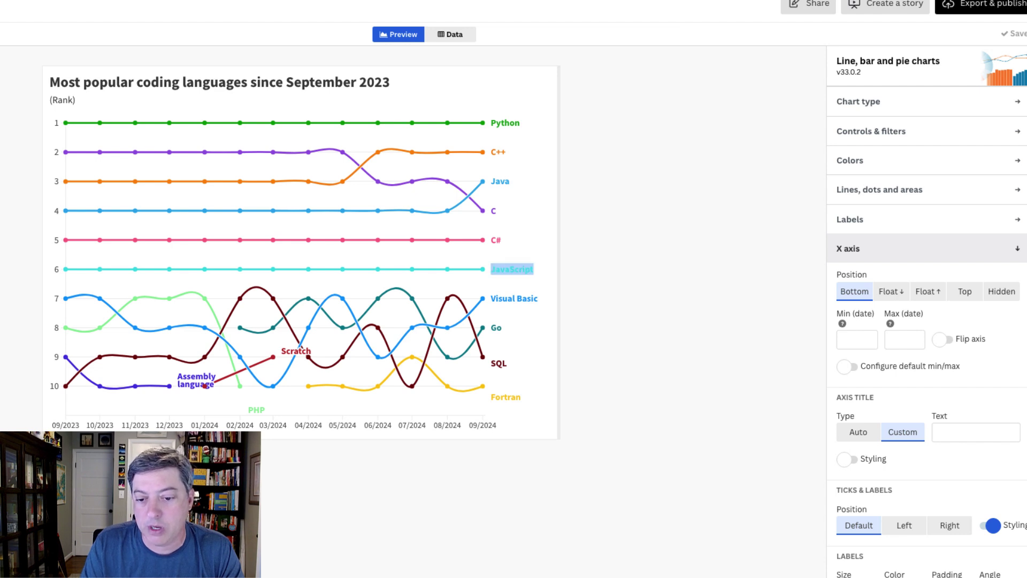
{"action": "double_click", "coordinate": [506, 397]}
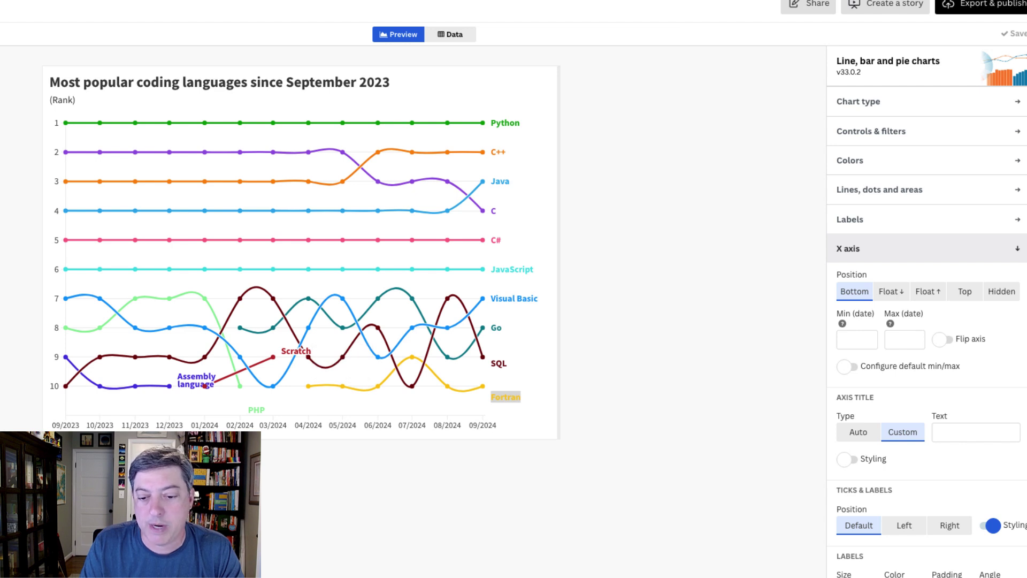
{"action": "key", "text": "Escape"}
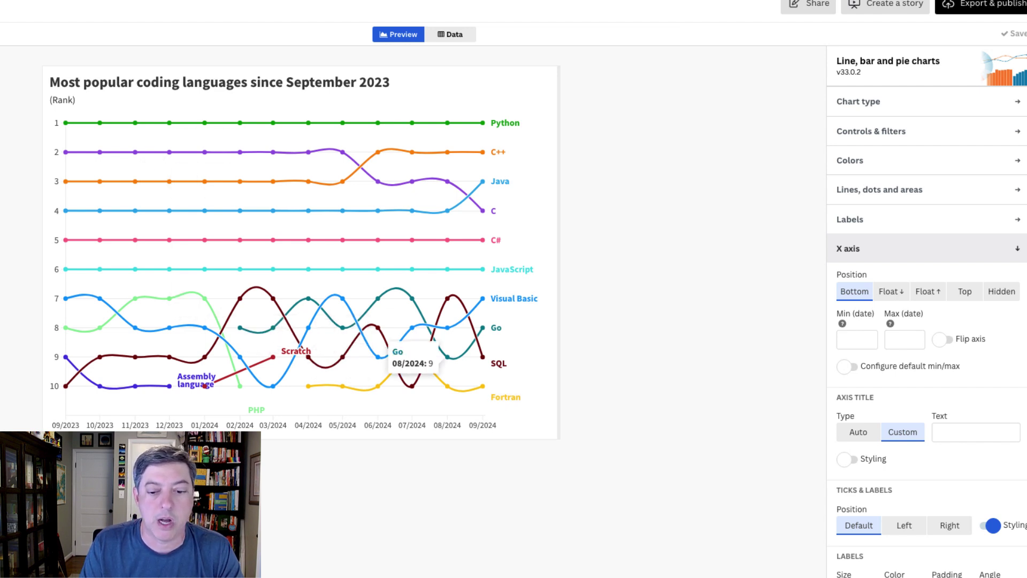
{"action": "left_click", "coordinate": [848, 249]}
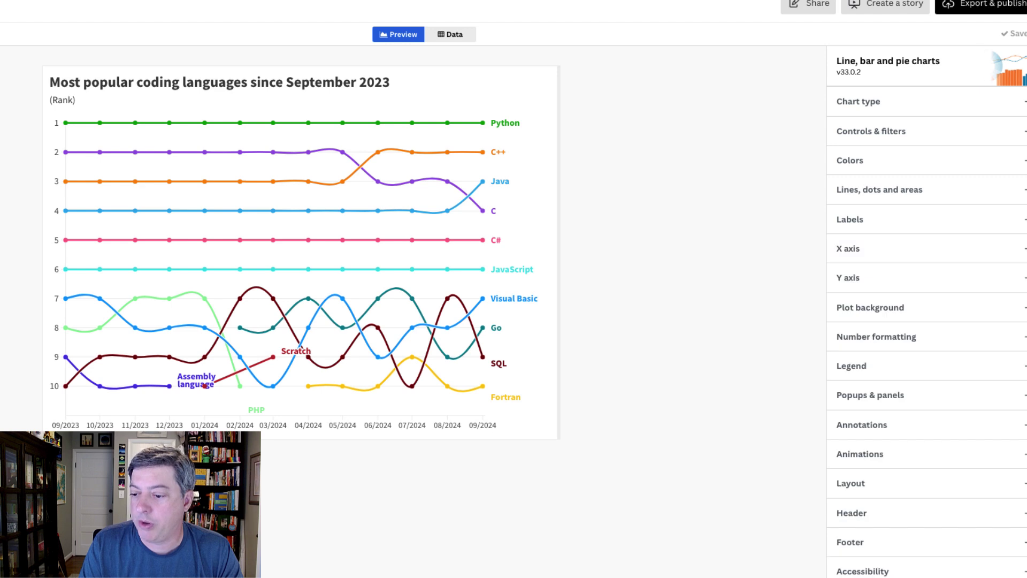
Step: Set the footer's source name to B2VB Week #18
{"action": "left_click", "coordinate": [850, 542]}
{"action": "scroll", "coordinate": [909, 407], "scroll_direction": "down", "scroll_amount": 7}
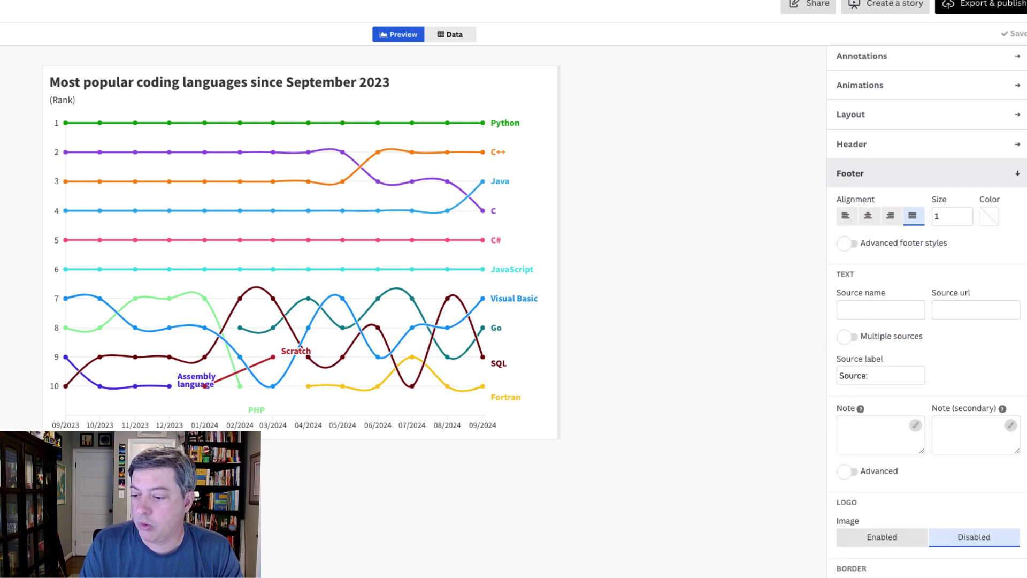
{"action": "mouse_move", "coordinate": [861, 408]}
{"action": "left_click", "coordinate": [880, 310]}
{"action": "type", "text": "B@V"}
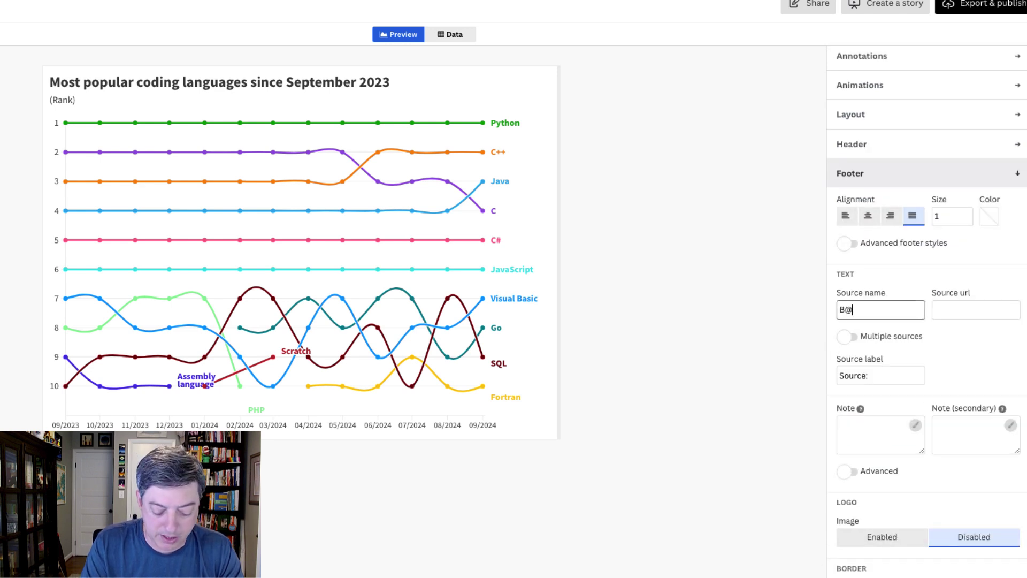
{"action": "key", "text": "BackSpace"}
{"action": "key", "text": "BackSpace"}
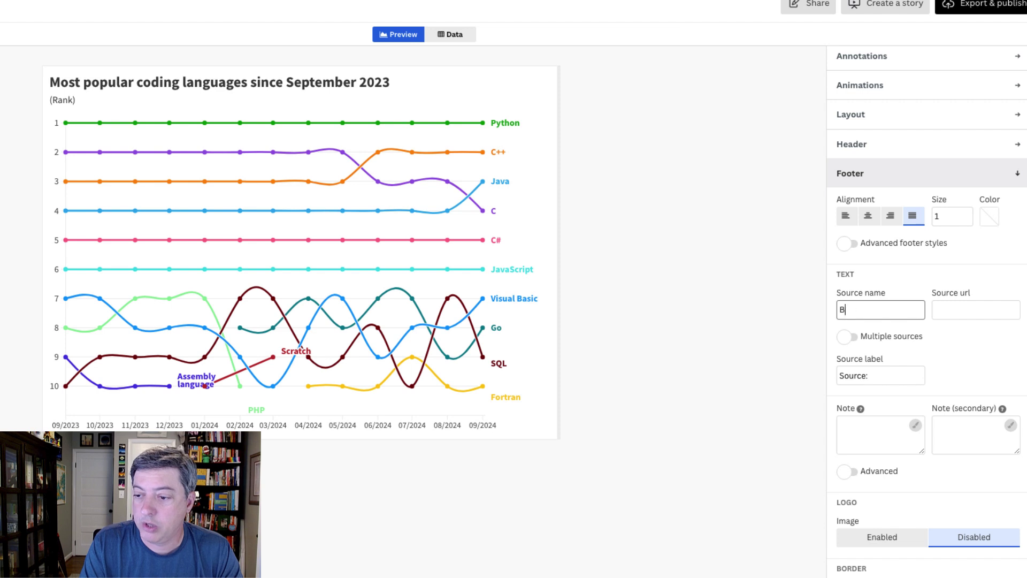
{"action": "type", "text": "2VB Week #$18"}
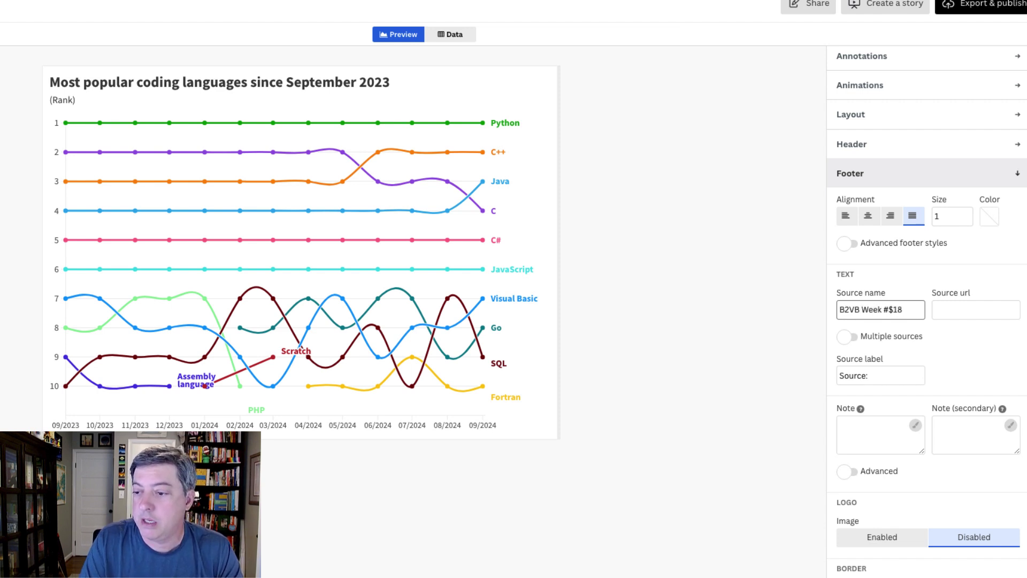
{"action": "key", "text": "BackSpace"}
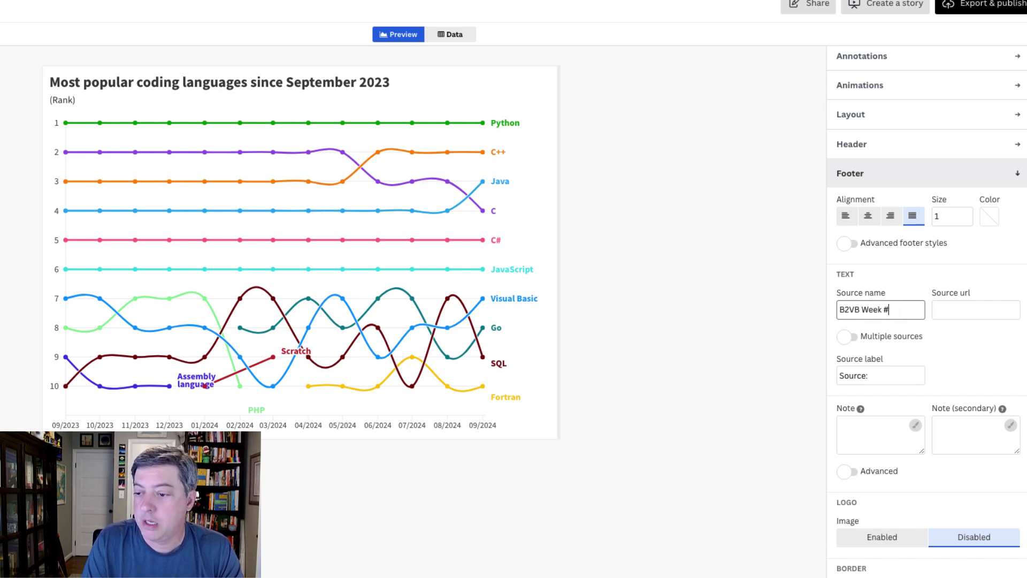
{"action": "type", "text": "1"}
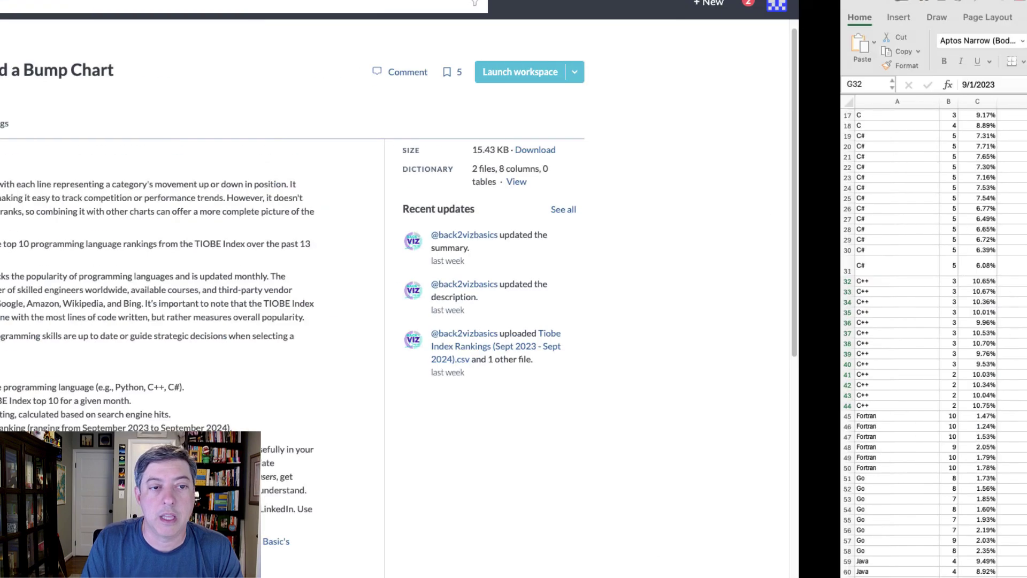
Step: Copy the web address of the bump chart dataset page on data.world into the footer's source URL
{"action": "key", "text": "super+l"}
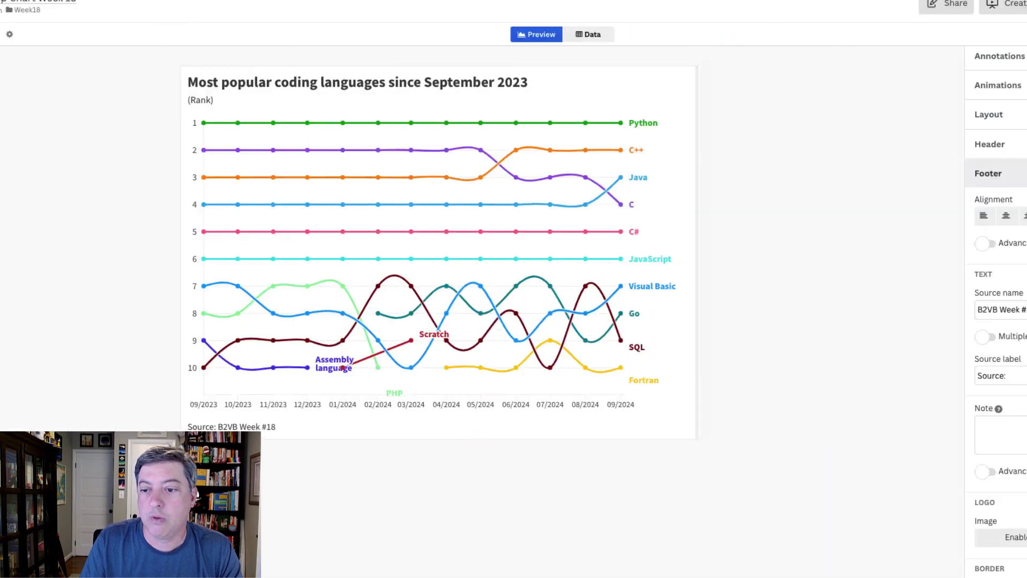
{"action": "key", "text": "Tab"}
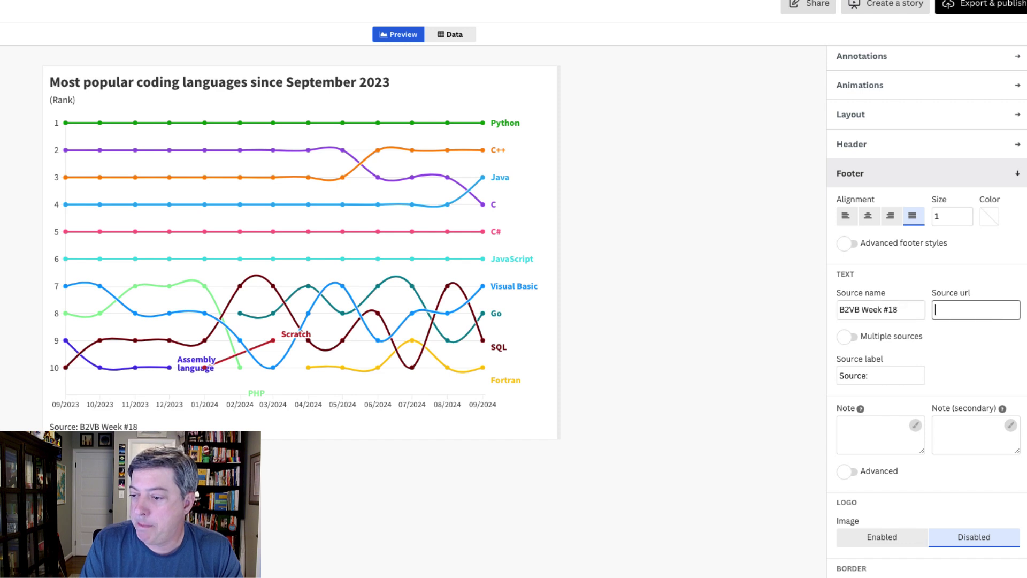
{"action": "key", "text": "ctrl+v"}
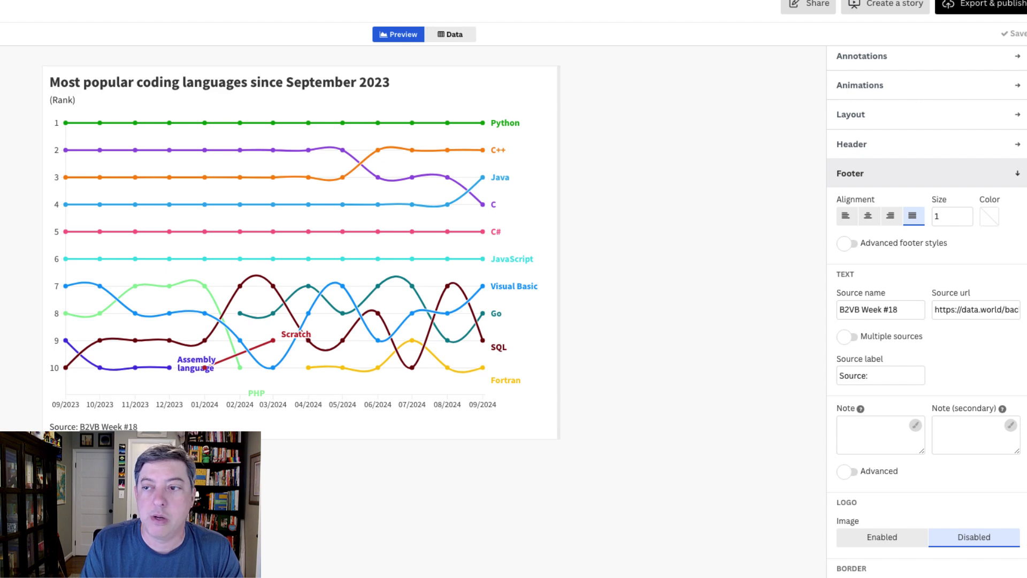
Step: Publish the visualization for sharing and embedding, without requiring a password or allowing duplication
{"action": "left_click", "coordinate": [981, 5]}
{"action": "left_click", "coordinate": [892, 63]}
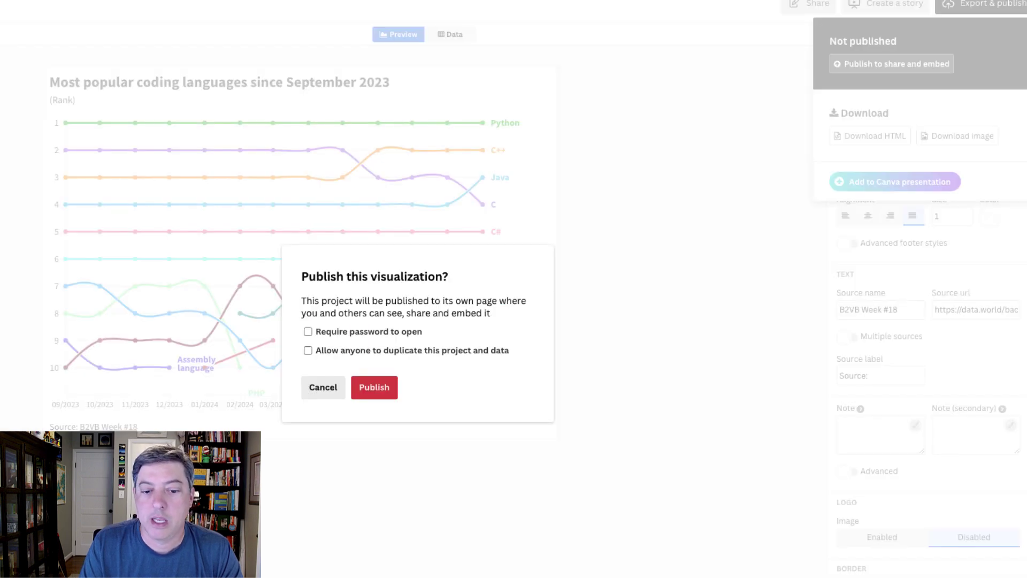
{"action": "left_click", "coordinate": [374, 386]}
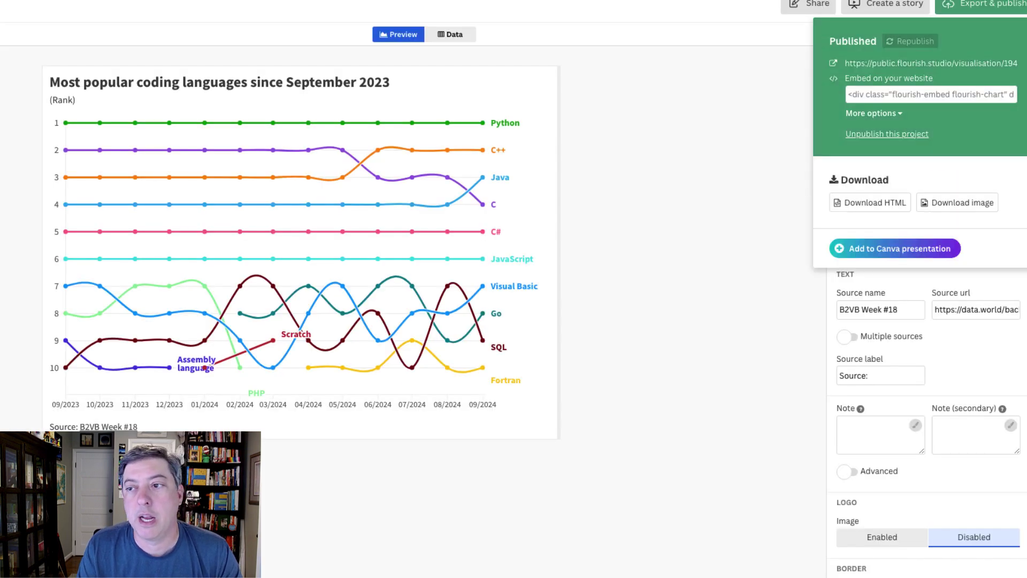